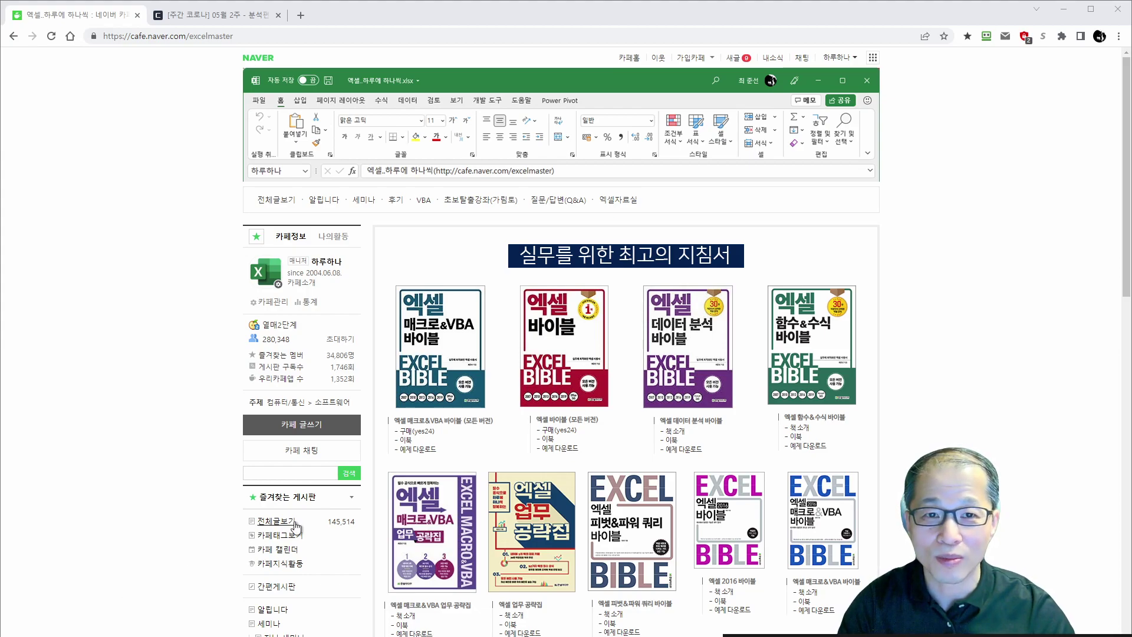
# Step: Examine the charts in the Clien weekly COVID analysis post ([주간 코로나] 05월 2주) and return to the beginning of the post
pyautogui.click(221, 14)
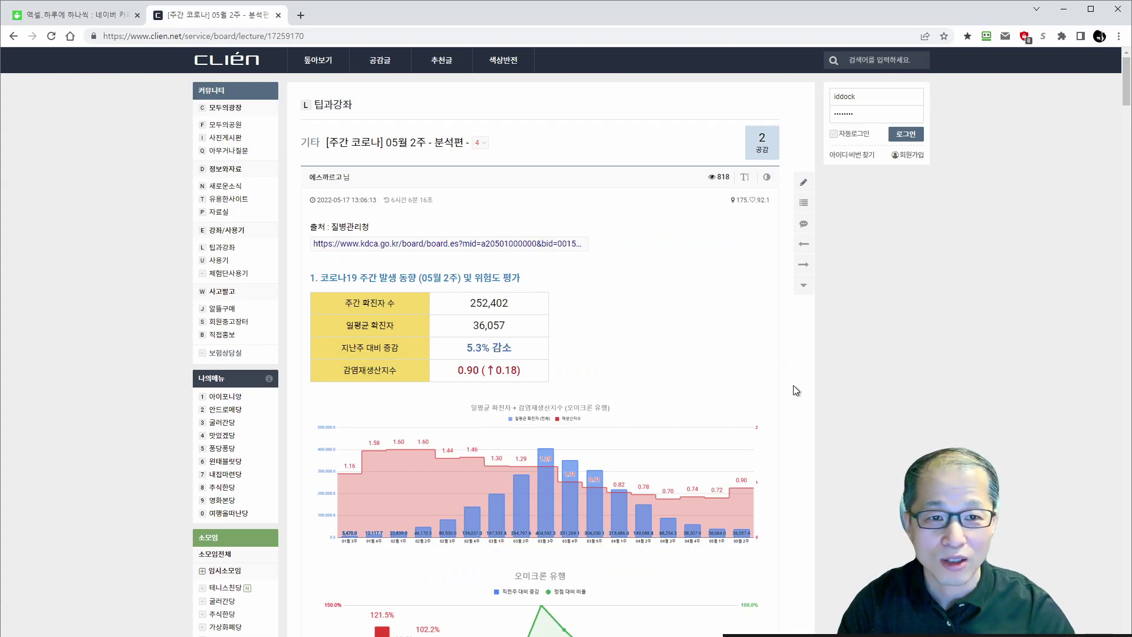
pyautogui.scroll(-1, 796, 390)
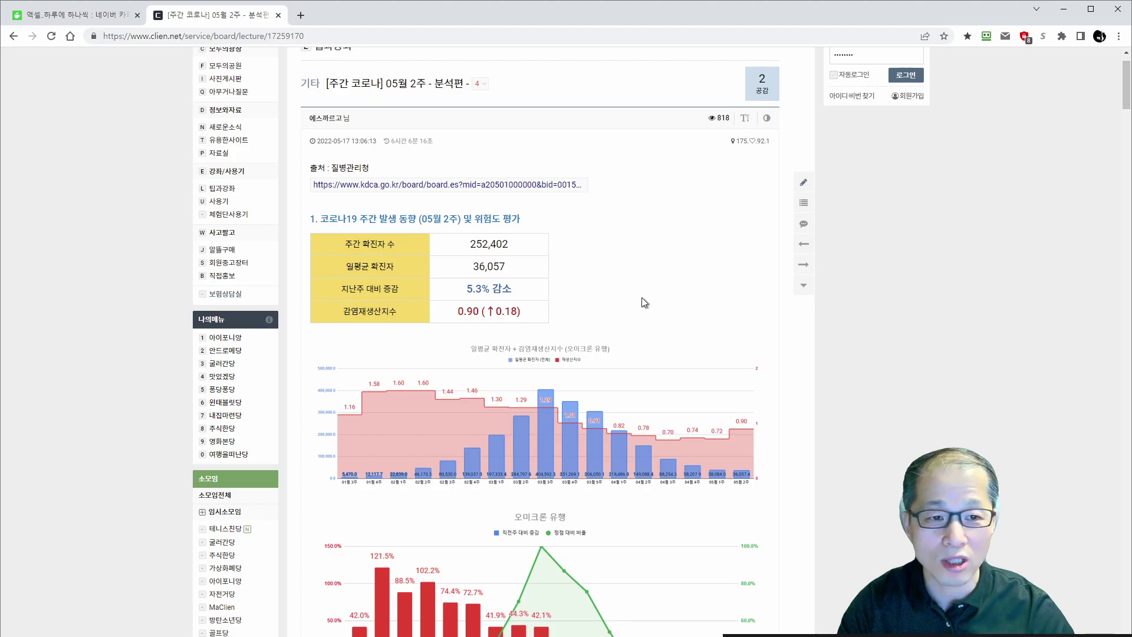
pyautogui.scroll(-10, 684, 306)
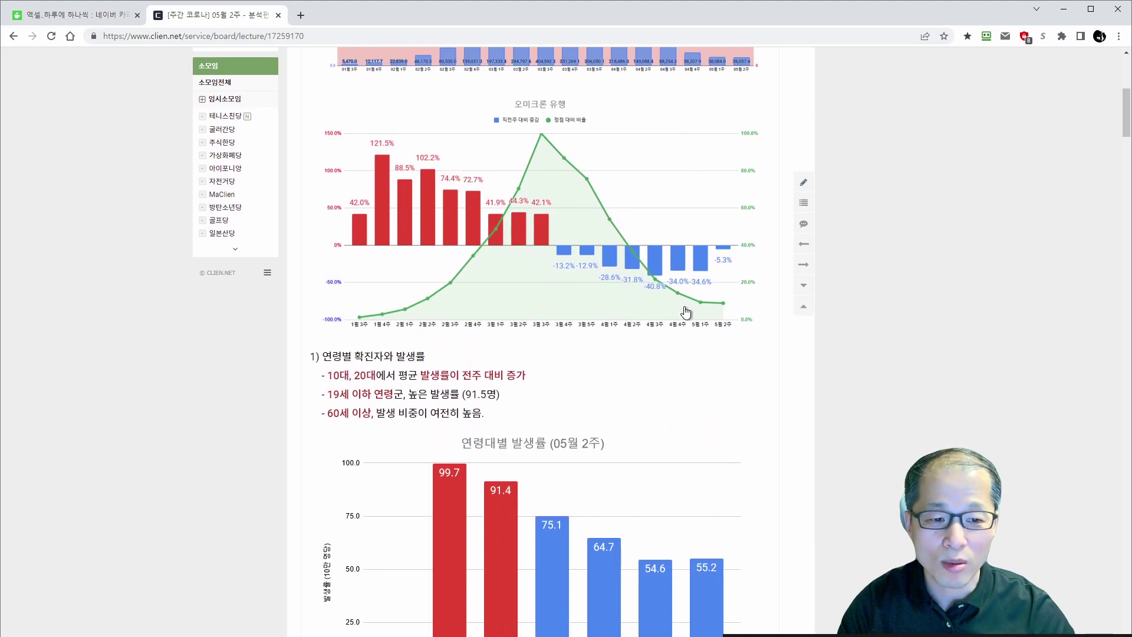
pyautogui.scroll(-11, 686, 312)
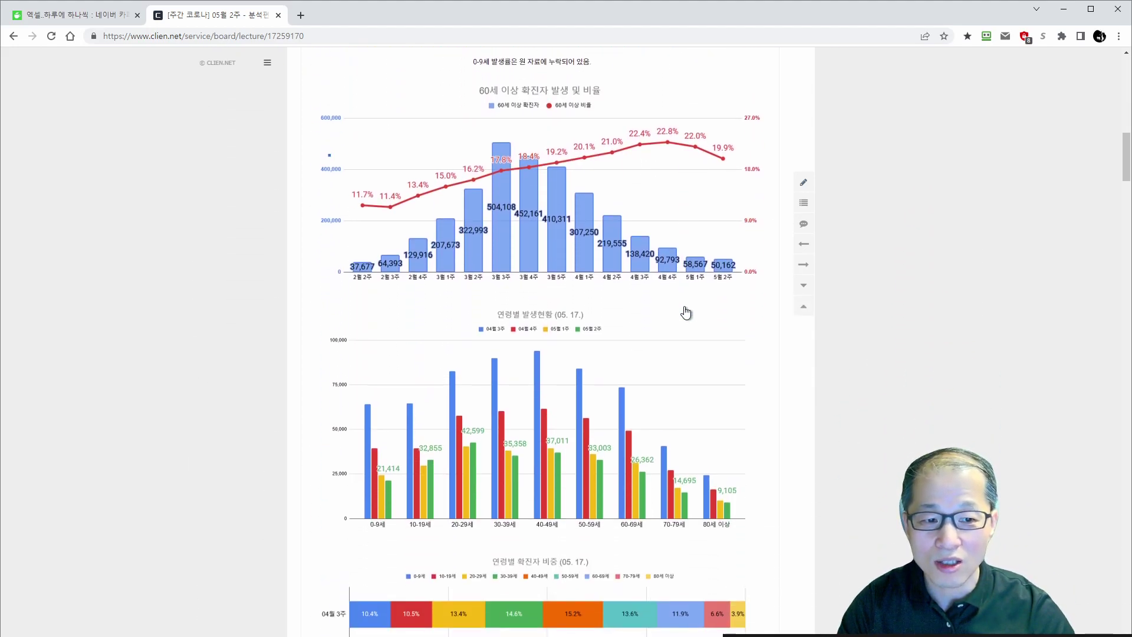
pyautogui.scroll(-10, 686, 311)
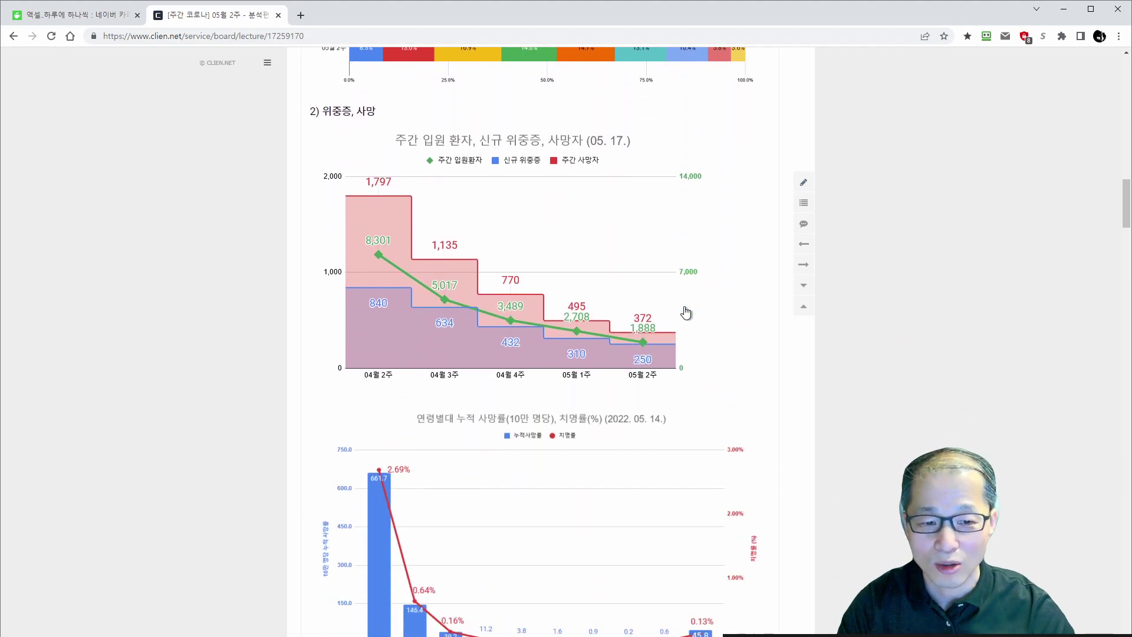
pyautogui.scroll(-1, 686, 312)
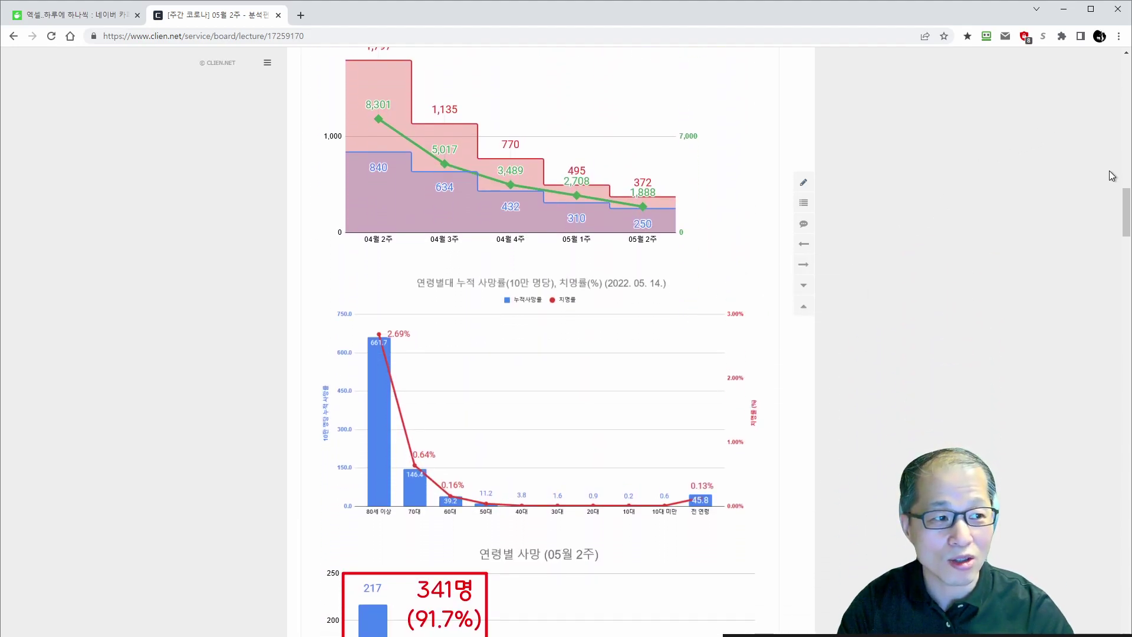
pyautogui.moveTo(1126, 213); pyautogui.dragTo(1126, 65)
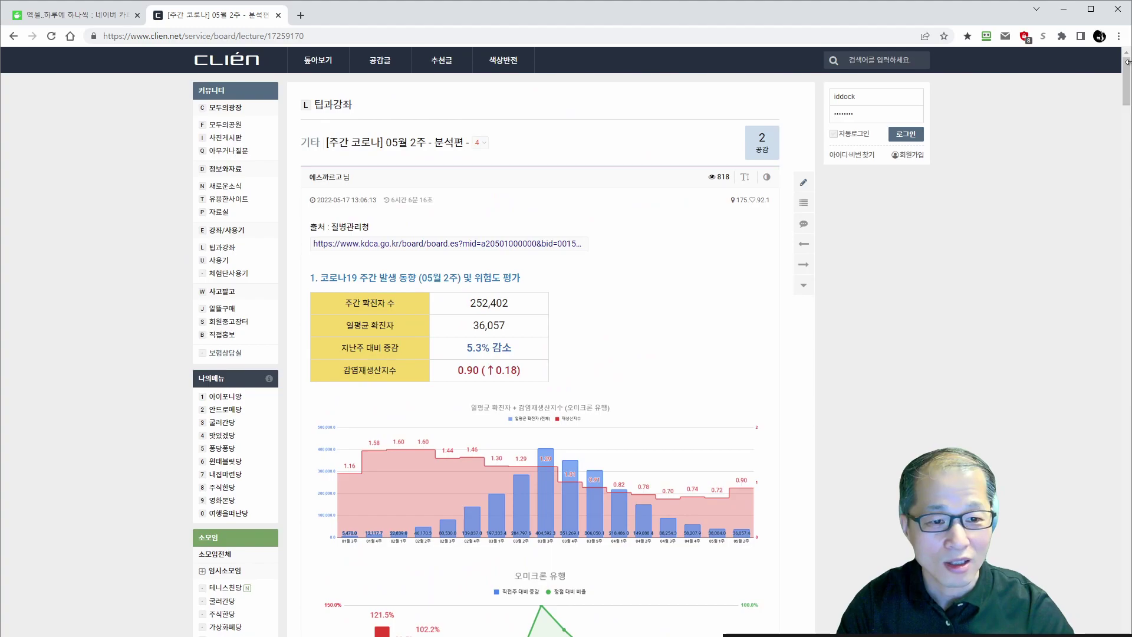
# Step: Enlarge the 일평균 확진자 + 감염재생산지수 chart and mark its two vertical axes, the 01월 4주 values and the 03월 3주 peak in red pen
pyautogui.click(517, 479)
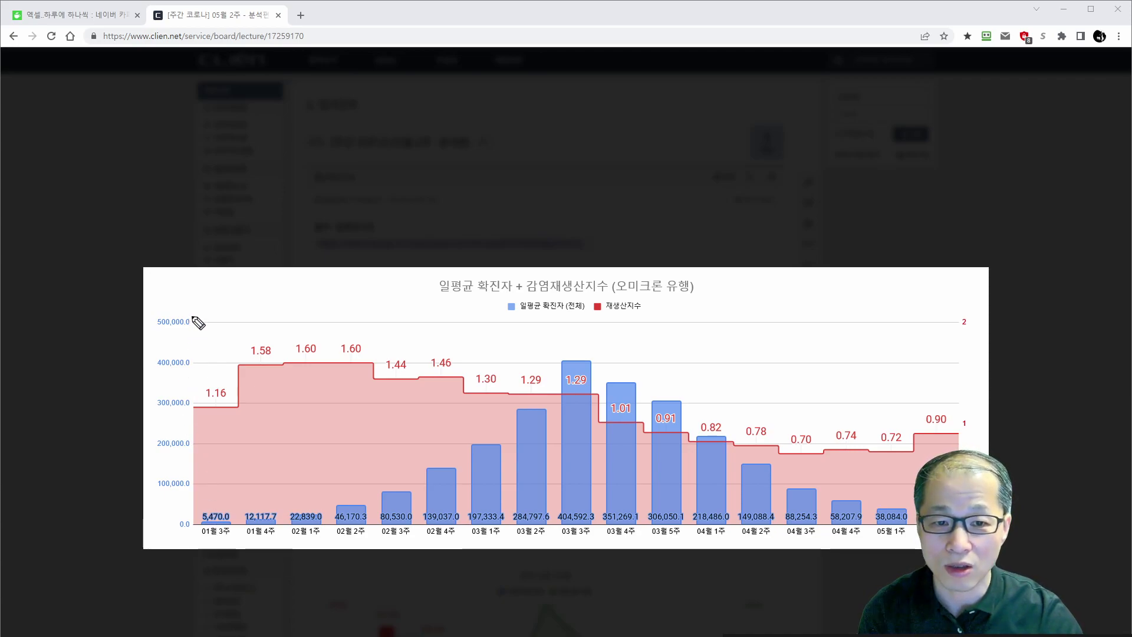
pyautogui.moveTo(195, 300); pyautogui.dragTo(187, 533)
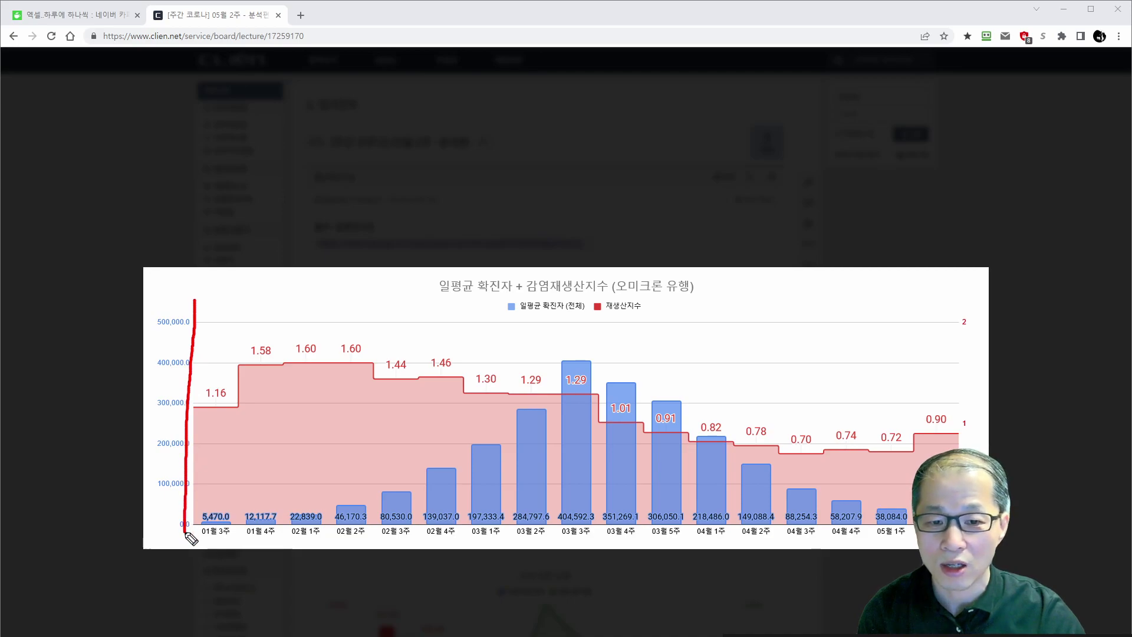
pyautogui.moveTo(956, 303); pyautogui.dragTo(963, 400)
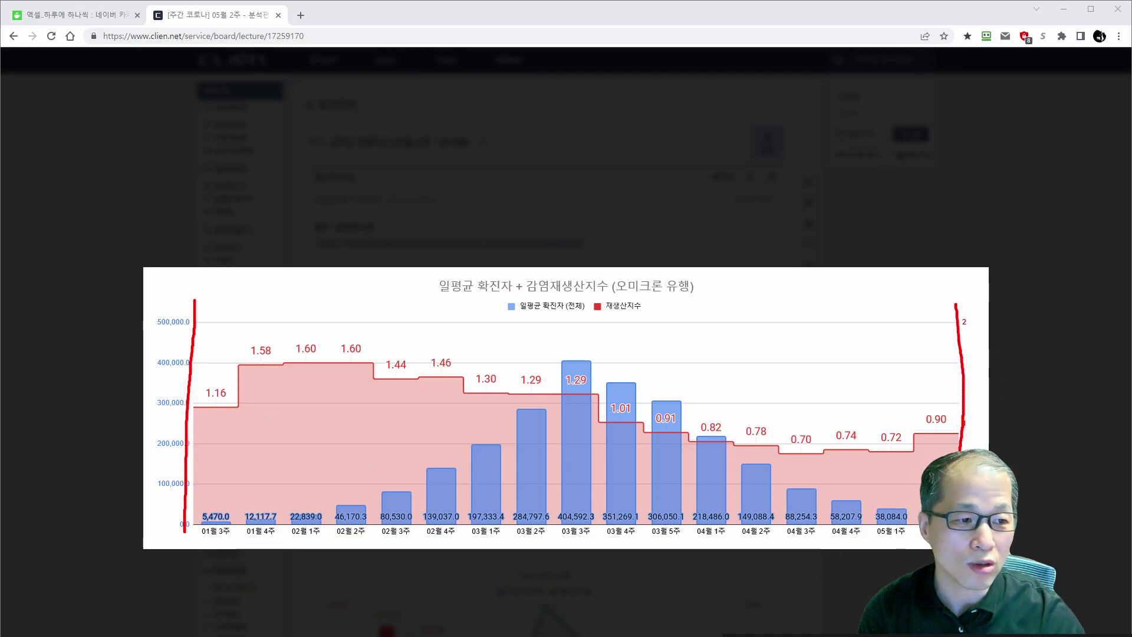
pyautogui.moveTo(263, 358)
pyautogui.mouseDown()
pyautogui.moveTo(273, 342)
pyautogui.moveTo(268, 357)
pyautogui.mouseUp()
pyautogui.moveTo(276, 523)
pyautogui.mouseDown()
pyautogui.moveTo(245, 524)
pyautogui.moveTo(277, 508)
pyautogui.moveTo(280, 528)
pyautogui.mouseUp()
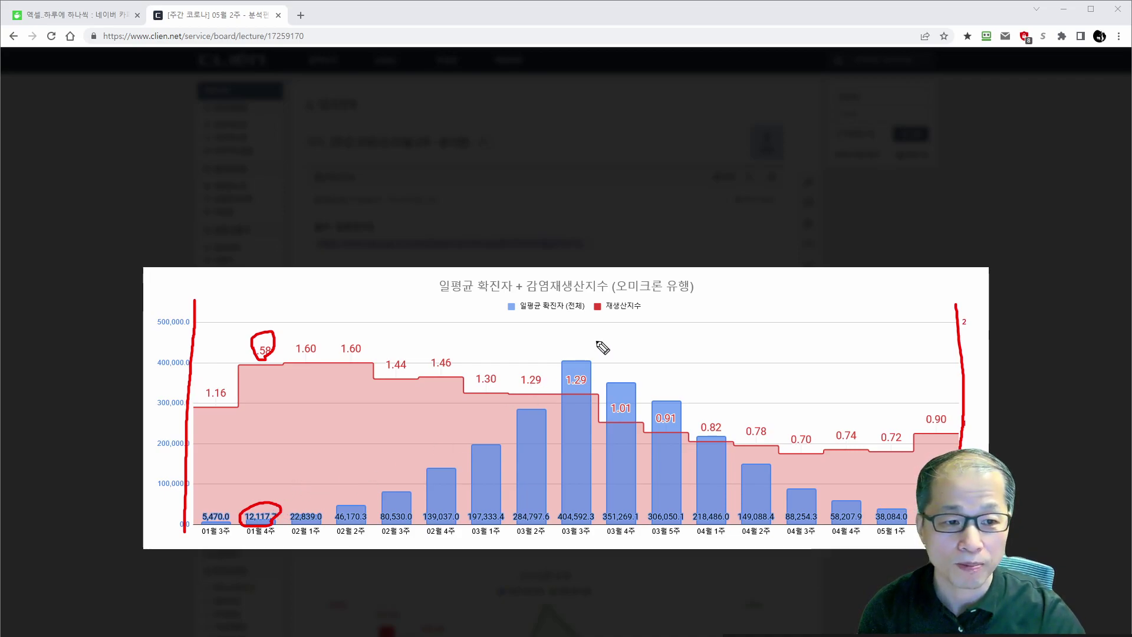
pyautogui.moveTo(597, 361)
pyautogui.mouseDown()
pyautogui.moveTo(566, 367)
pyautogui.moveTo(598, 361)
pyautogui.moveTo(608, 343)
pyautogui.mouseUp()
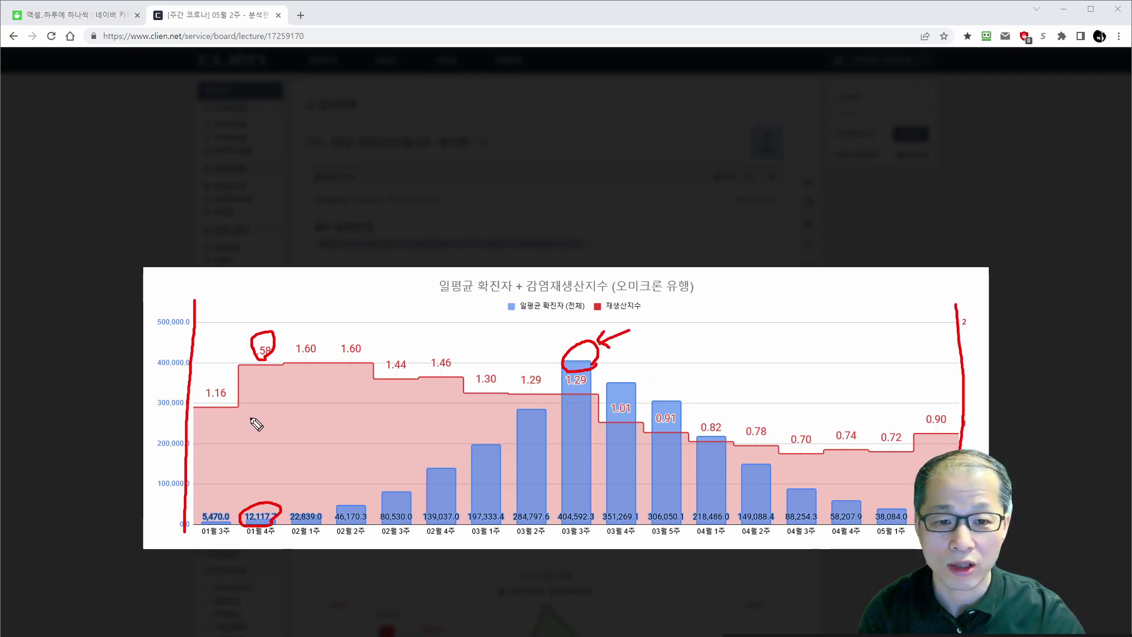
# Step: Trace the reproduction-index line from 01월 3주 to 02월 2주 in red and handwrite a short note above it
pyautogui.moveTo(198, 407)
pyautogui.mouseDown()
pyautogui.moveTo(236, 407)
pyautogui.moveTo(237, 367)
pyautogui.moveTo(373, 371)
pyautogui.mouseUp()
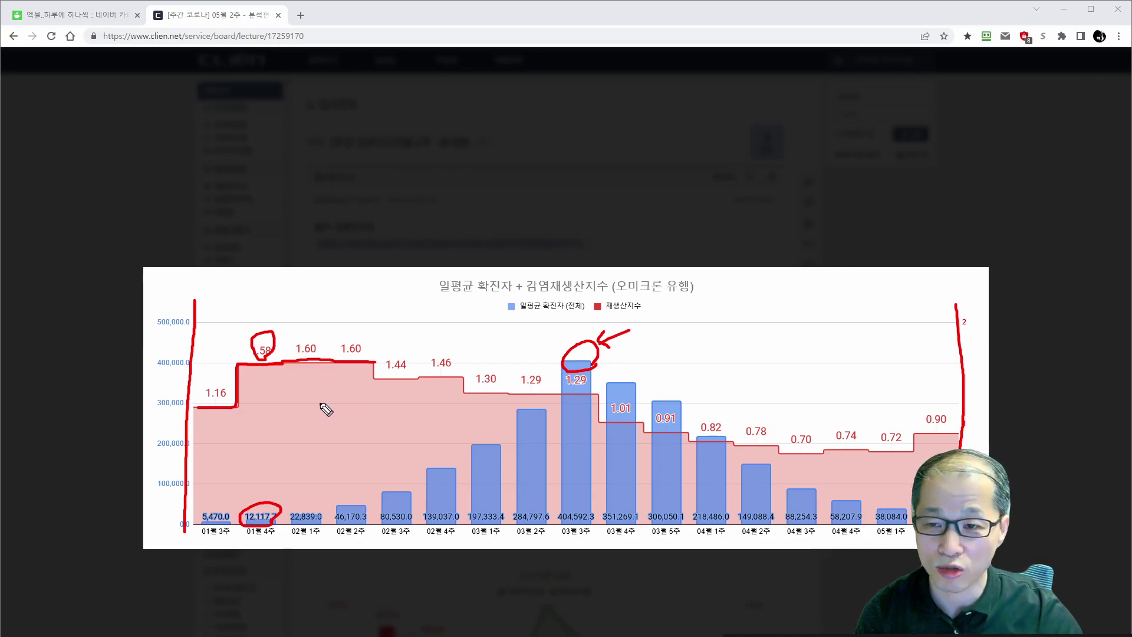
pyautogui.moveTo(328, 282)
pyautogui.mouseDown()
pyautogui.moveTo(327, 310)
pyautogui.moveTo(357, 303)
pyautogui.moveTo(367, 310)
pyautogui.moveTo(349, 323)
pyautogui.moveTo(367, 332)
pyautogui.mouseUp()
pyautogui.moveTo(412, 294)
pyautogui.mouseDown()
pyautogui.moveTo(420, 319)
pyautogui.moveTo(441, 312)
pyautogui.moveTo(390, 302)
pyautogui.moveTo(389, 316)
pyautogui.mouseUp()
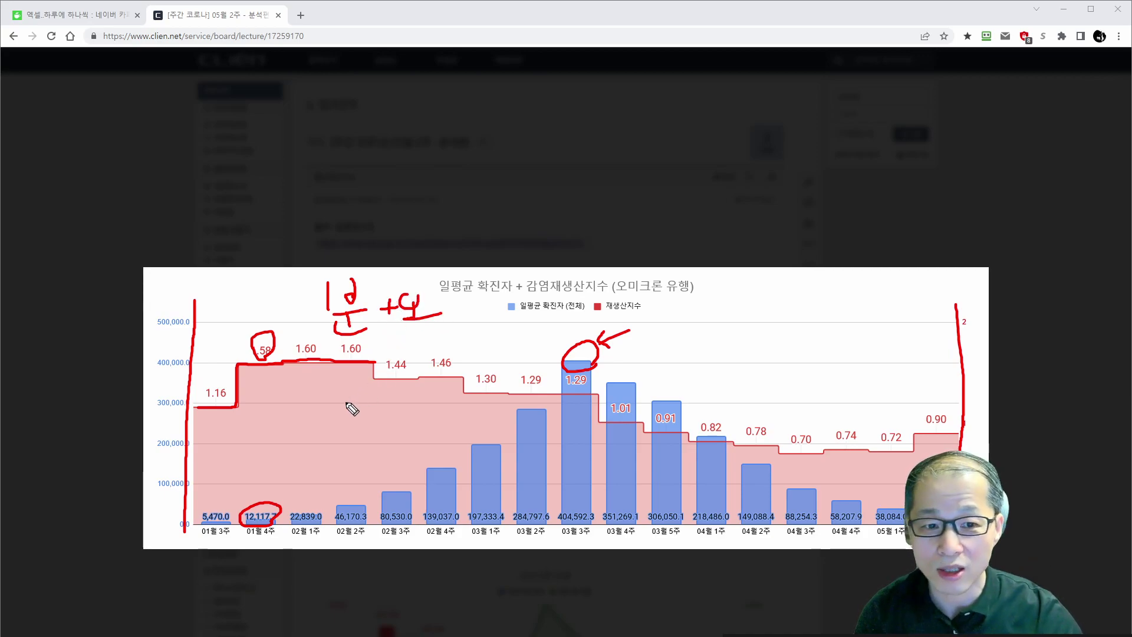
# Step: Add slanted strokes, a handwritten note and short dashes below the reproduction-index line, and erase all pen markings from the chart
pyautogui.moveTo(301, 396); pyautogui.dragTo(246, 467)
pyautogui.moveTo(341, 432); pyautogui.dragTo(317, 461)
pyautogui.moveTo(388, 423); pyautogui.dragTo(357, 467)
pyautogui.moveTo(427, 435); pyautogui.dragTo(409, 471)
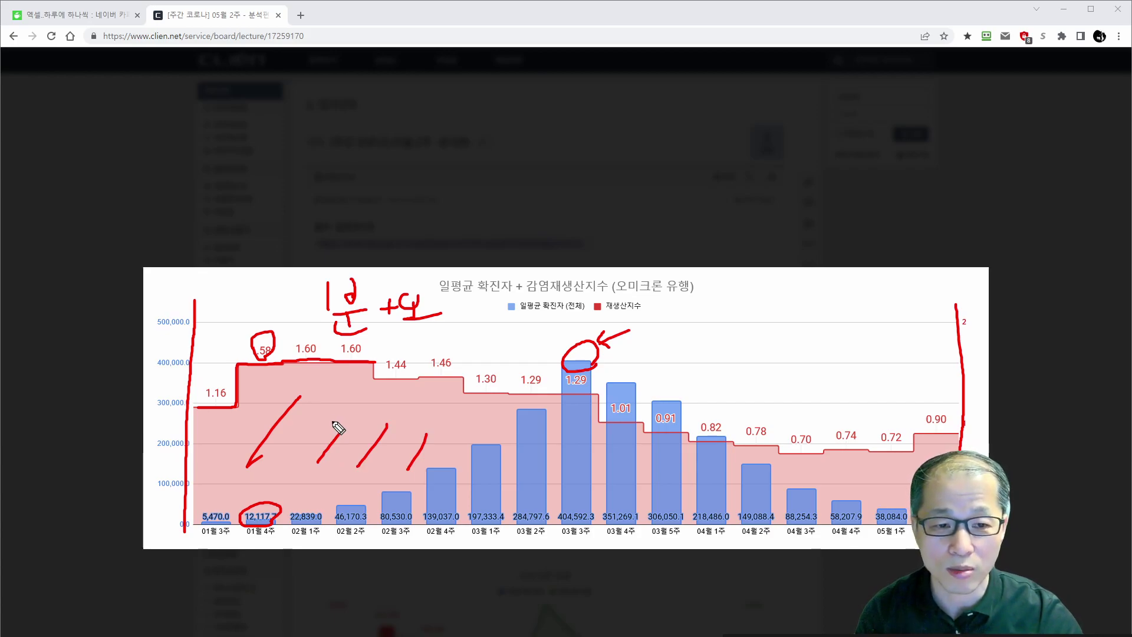
pyautogui.moveTo(317, 384)
pyautogui.mouseDown()
pyautogui.moveTo(322, 403)
pyautogui.moveTo(348, 407)
pyautogui.mouseUp()
pyautogui.moveTo(348, 392)
pyautogui.mouseDown()
pyautogui.moveTo(360, 391)
pyautogui.moveTo(361, 419)
pyautogui.mouseUp()
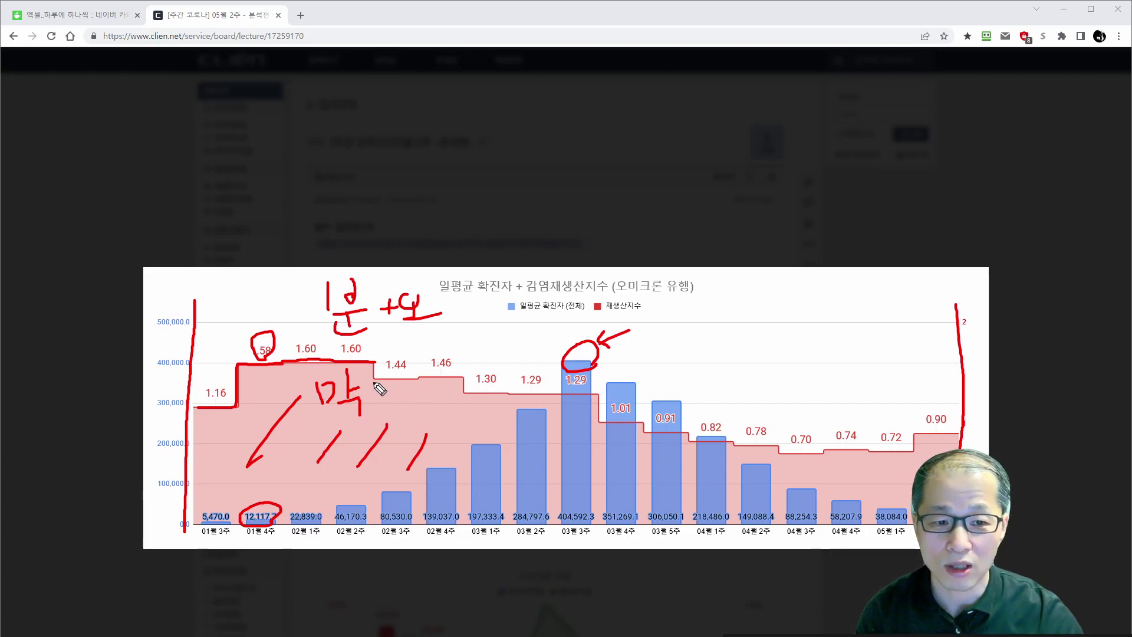
pyautogui.moveTo(459, 484); pyautogui.dragTo(523, 481)
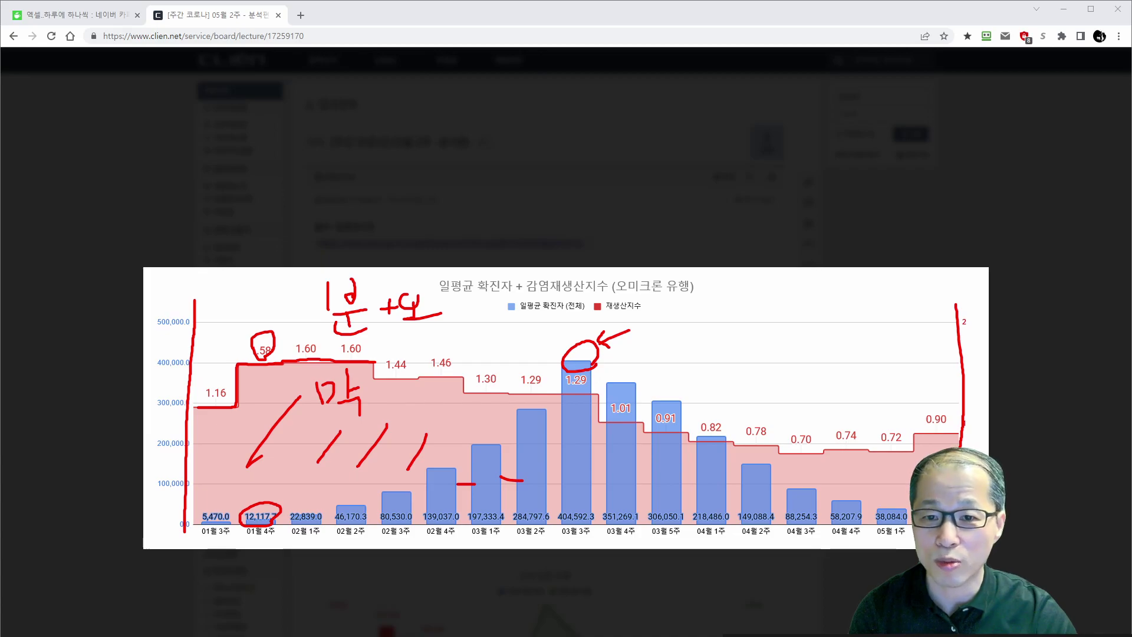
pyautogui.press('e')
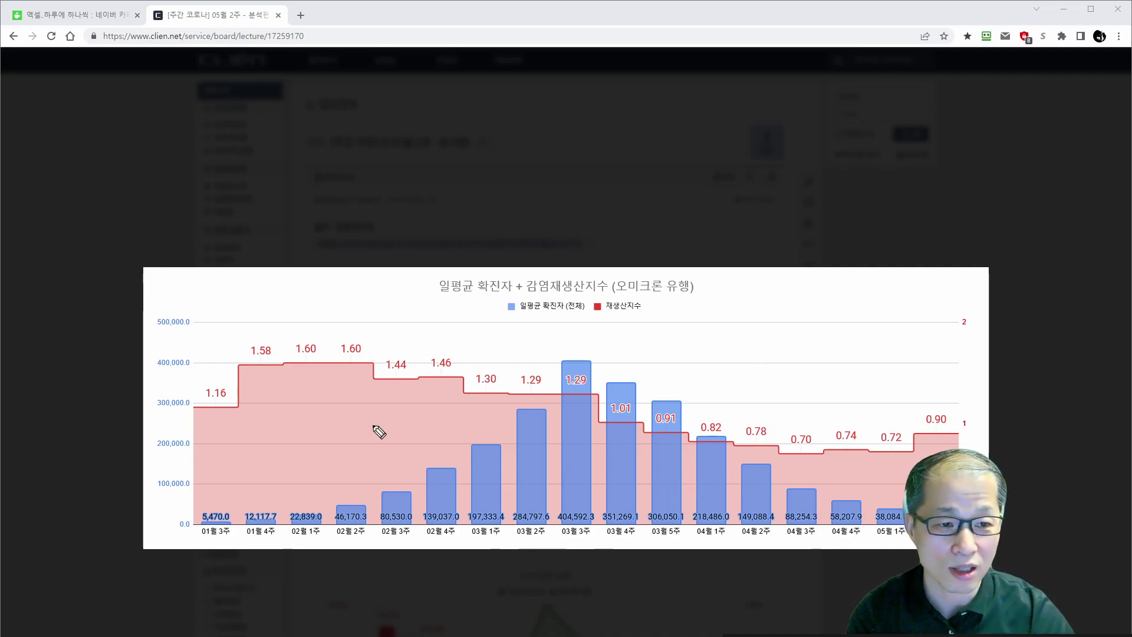
# Step: Sketch a three-column table with a header row in red pen in the empty area above the April bars
pyautogui.moveTo(747, 293); pyautogui.dragTo(747, 366)
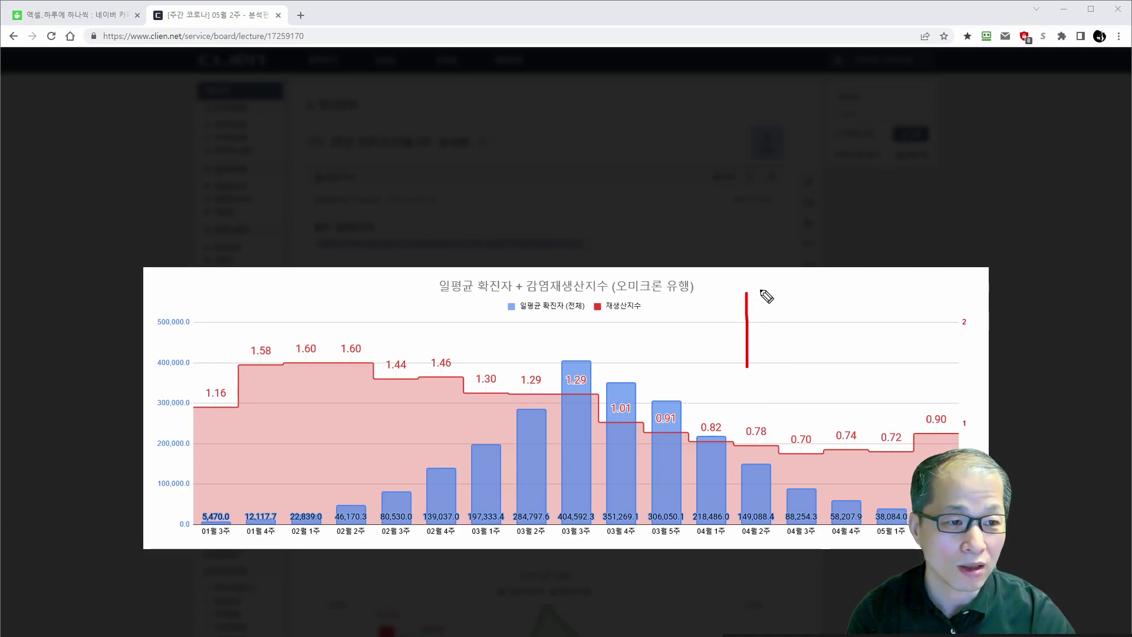
pyautogui.moveTo(752, 290)
pyautogui.mouseDown()
pyautogui.moveTo(849, 290)
pyautogui.moveTo(858, 381)
pyautogui.mouseUp()
pyautogui.click(744, 377)
pyautogui.moveTo(744, 381); pyautogui.dragTo(858, 380)
pyautogui.moveTo(751, 308)
pyautogui.mouseDown()
pyautogui.moveTo(836, 307)
pyautogui.moveTo(785, 376)
pyautogui.mouseUp()
pyautogui.moveTo(812, 294); pyautogui.dragTo(827, 378)
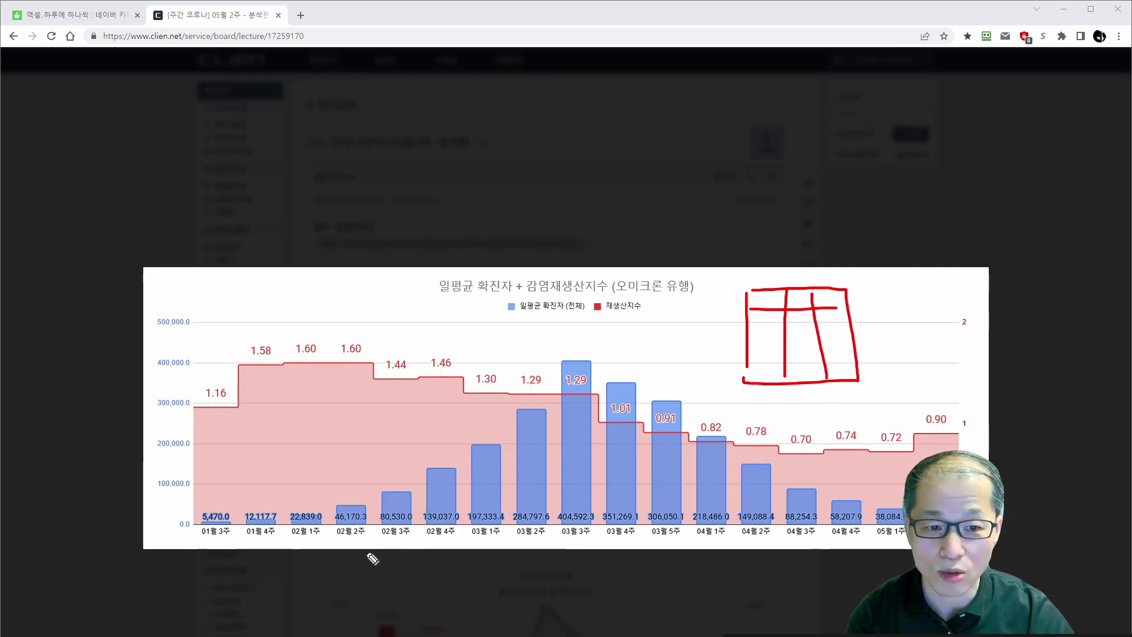
# Step: Underline the week labels and both legend entries, draw a downward arrow in each sketched table column, and leave the annotation mode
pyautogui.moveTo(187, 541); pyautogui.dragTo(917, 547)
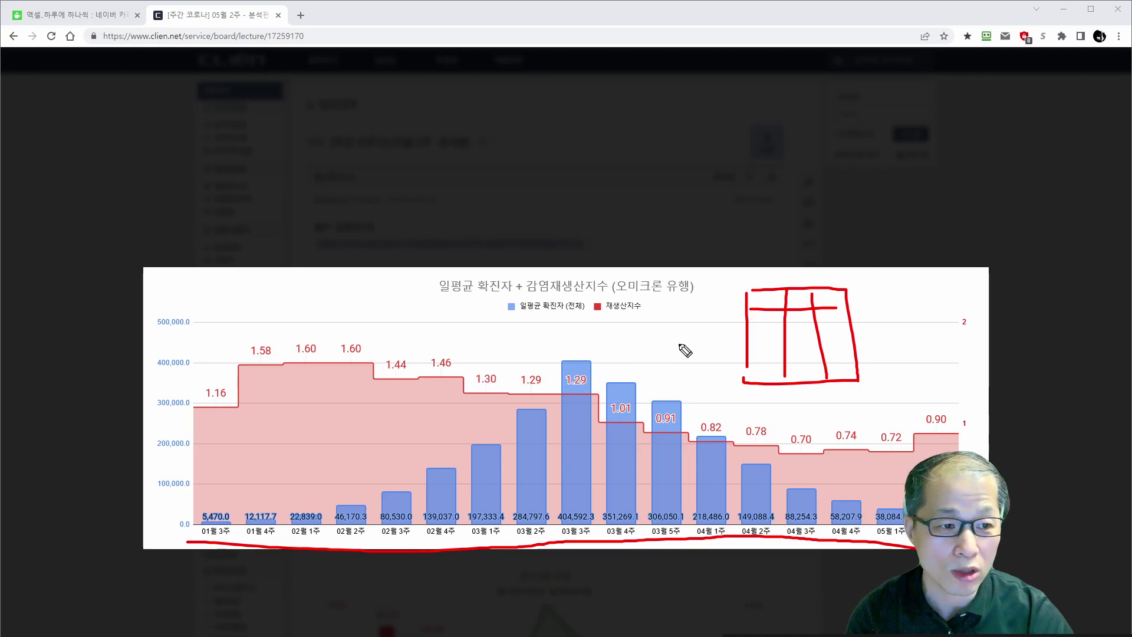
pyautogui.moveTo(765, 290)
pyautogui.mouseDown()
pyautogui.moveTo(759, 345)
pyautogui.moveTo(771, 341)
pyautogui.mouseUp()
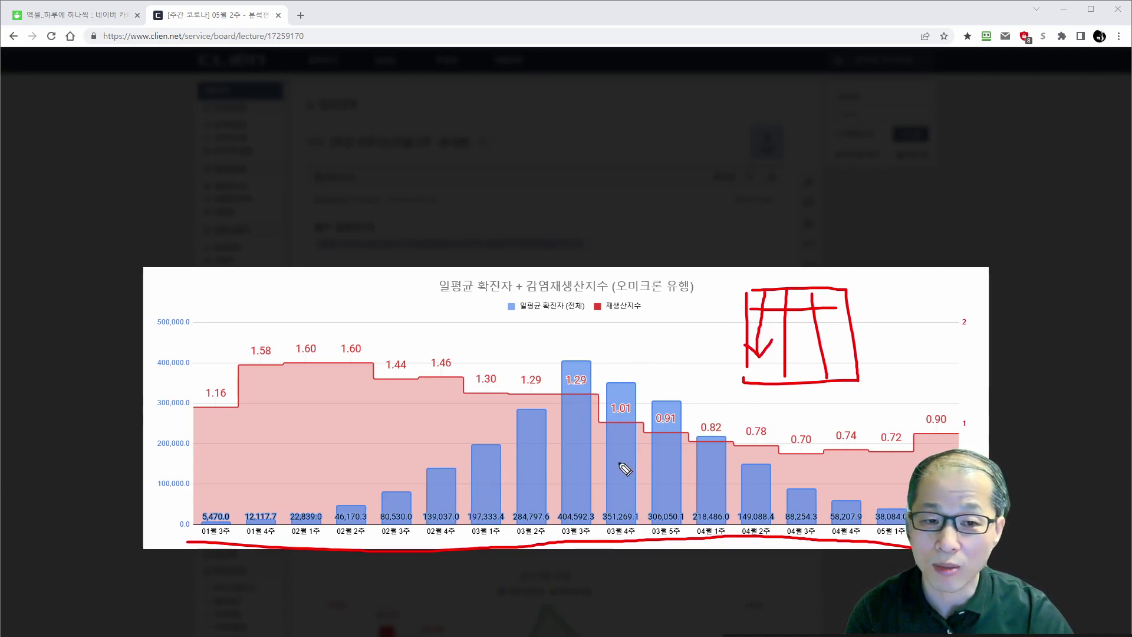
pyautogui.moveTo(505, 313); pyautogui.dragTo(643, 315)
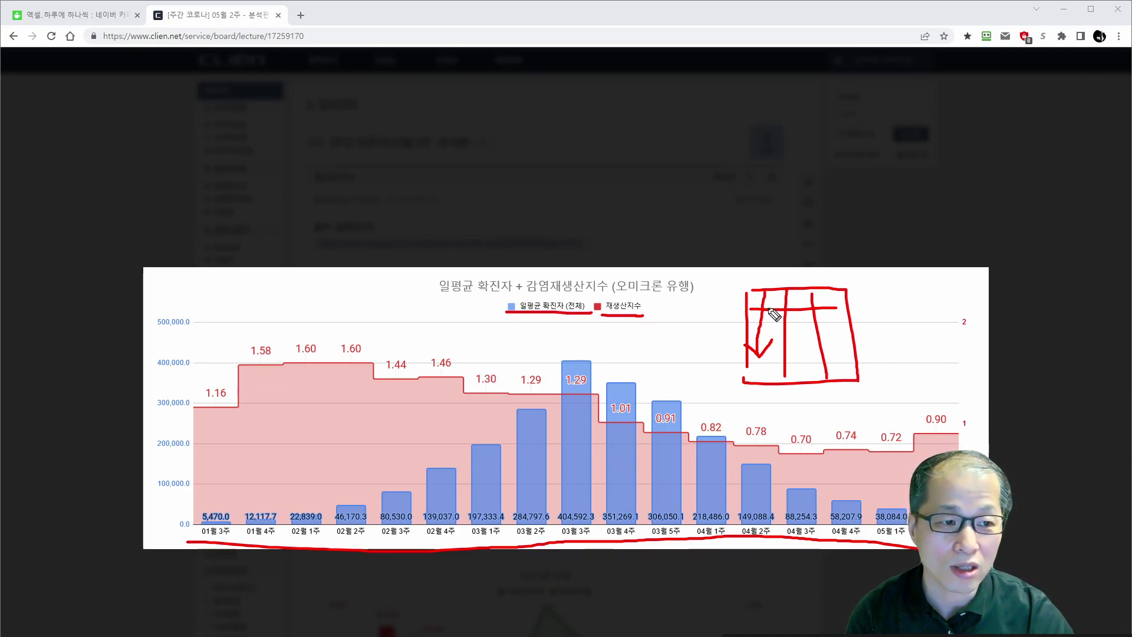
pyautogui.moveTo(796, 290)
pyautogui.mouseDown()
pyautogui.moveTo(801, 373)
pyautogui.moveTo(820, 348)
pyautogui.mouseUp()
pyautogui.moveTo(829, 293)
pyautogui.mouseDown()
pyautogui.moveTo(848, 371)
pyautogui.moveTo(853, 343)
pyautogui.mouseUp()
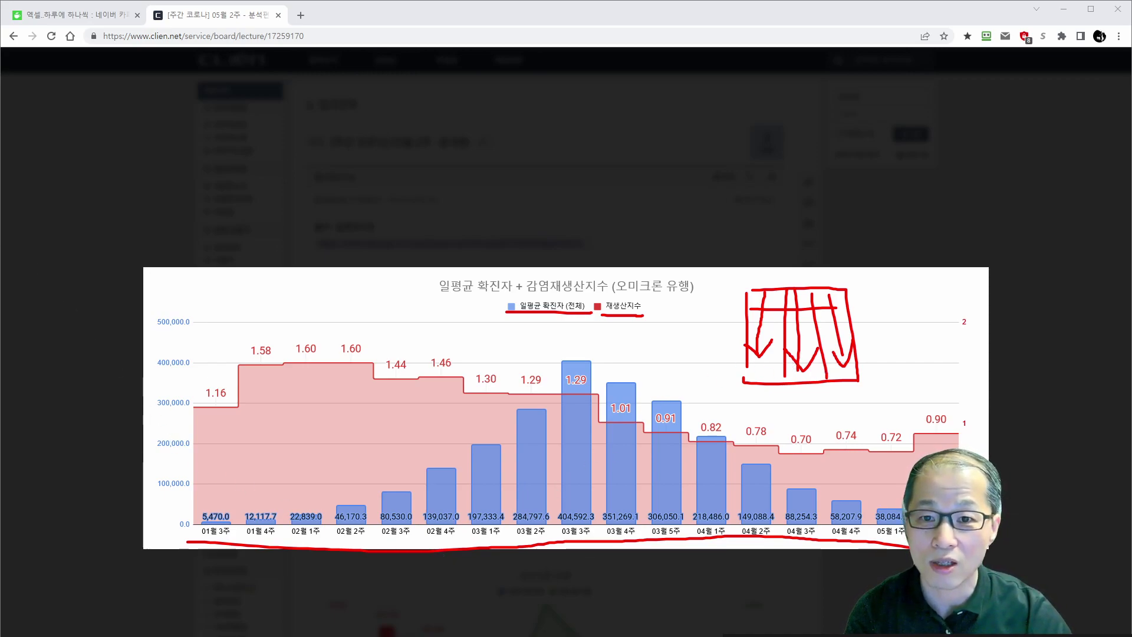
pyautogui.press('Escape')
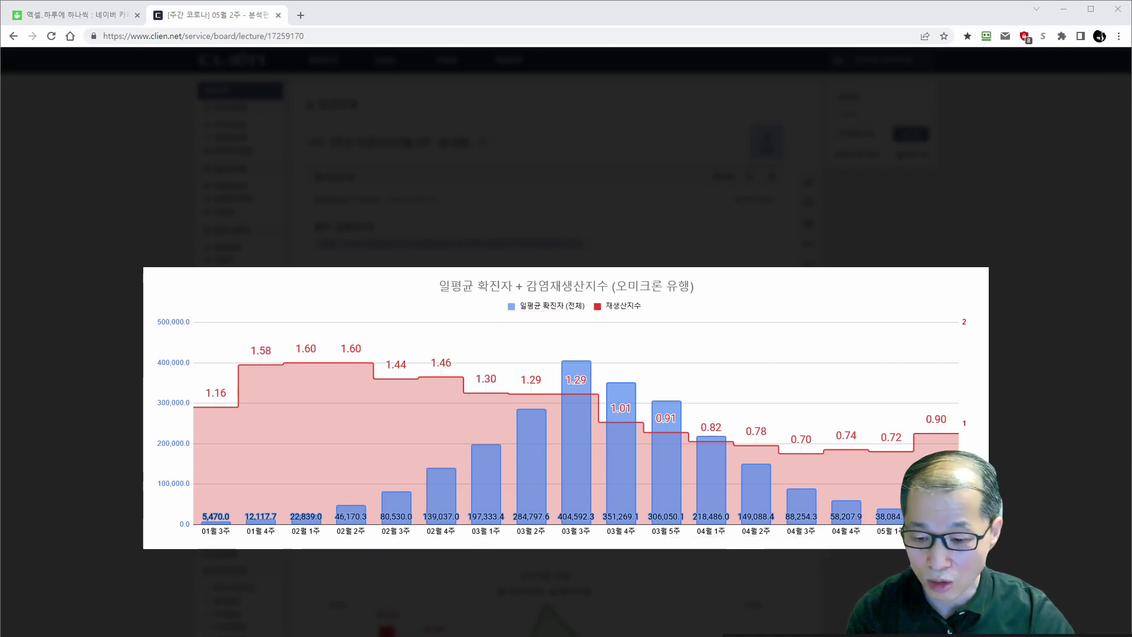
# Step: Switch to the Excel workbook 차트 생성.xlsx, close the shape formatting pane and duplicate Sheet1 right after the original
pyautogui.hotkey('alt', 'Tab')
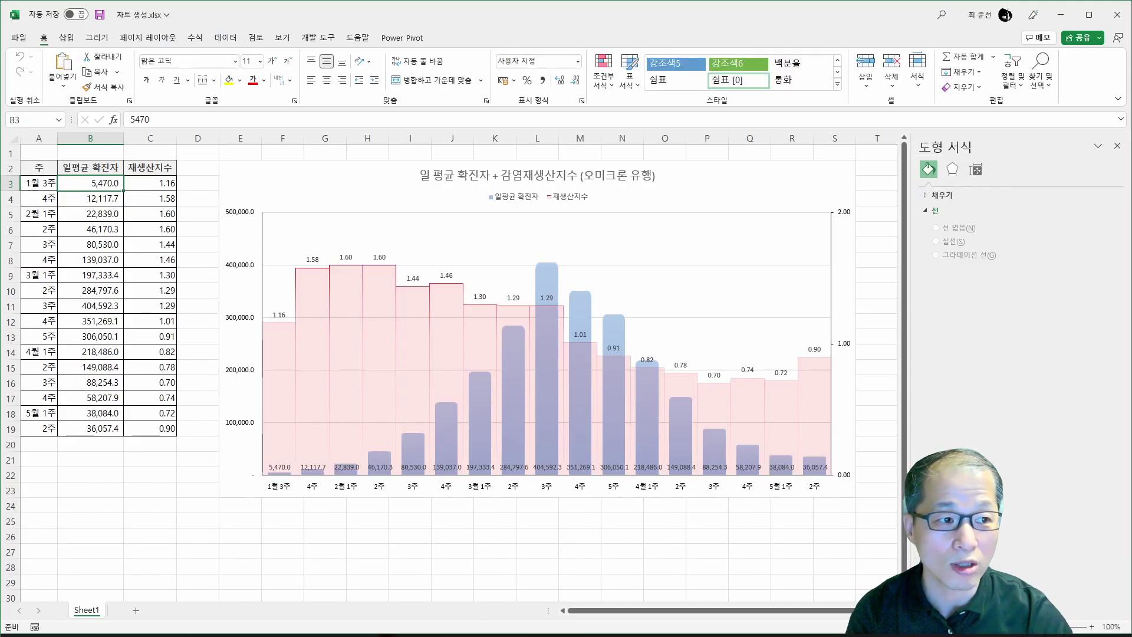
pyautogui.click(1117, 146)
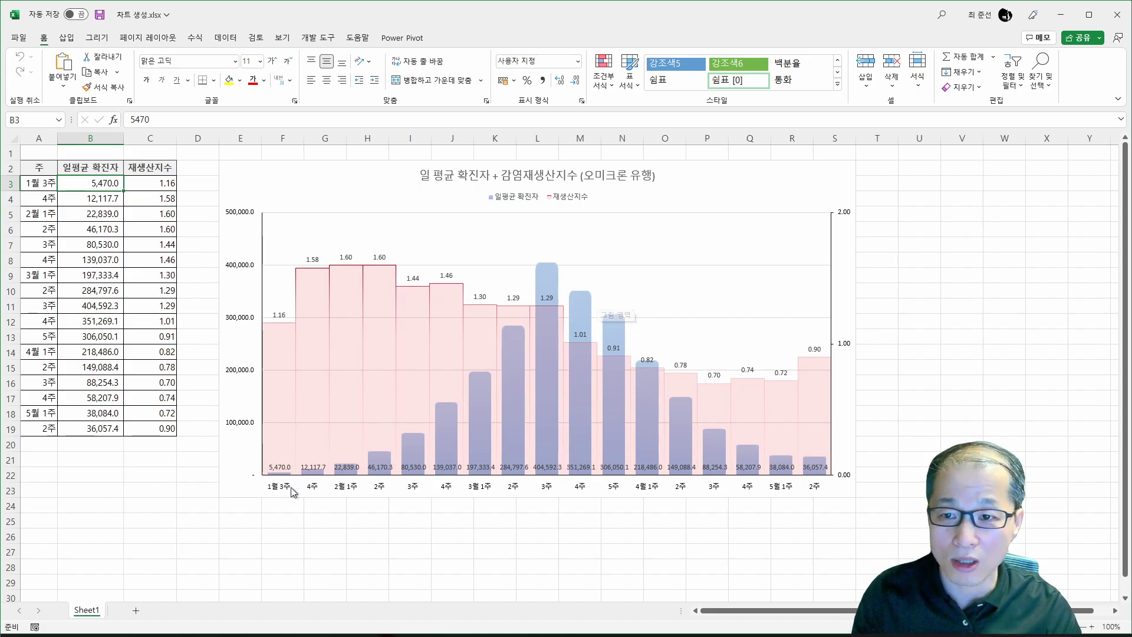
pyautogui.moveTo(120, 610); pyautogui.dragTo(121, 610)
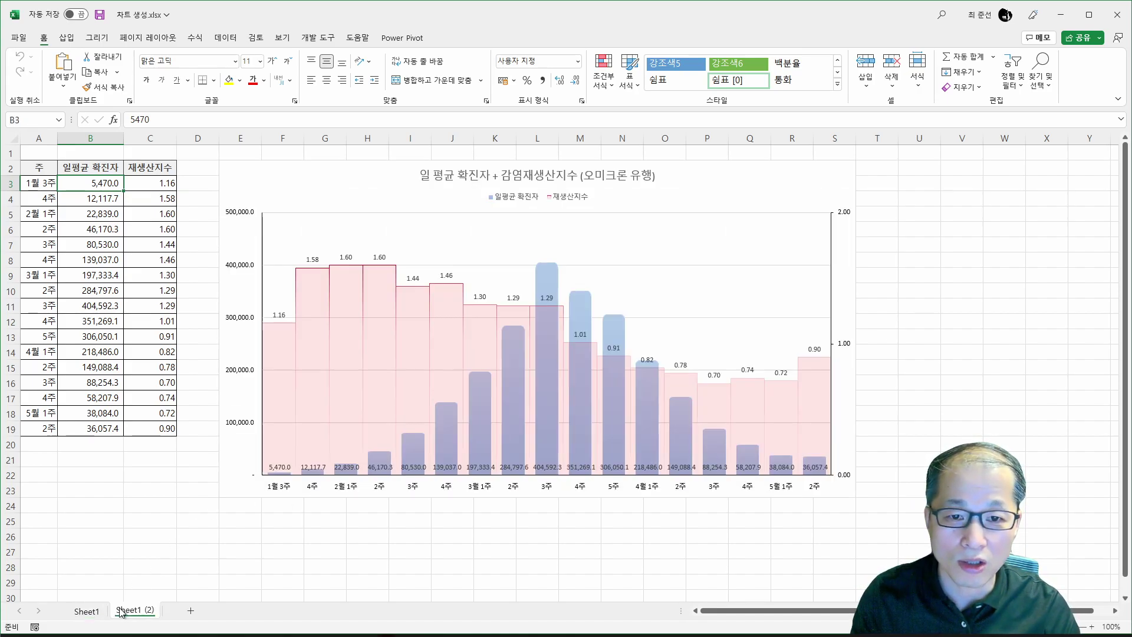
# Step: Cut the existing combo chart out of the duplicated sheet, leaving only the data table
pyautogui.rightClick(369, 186)
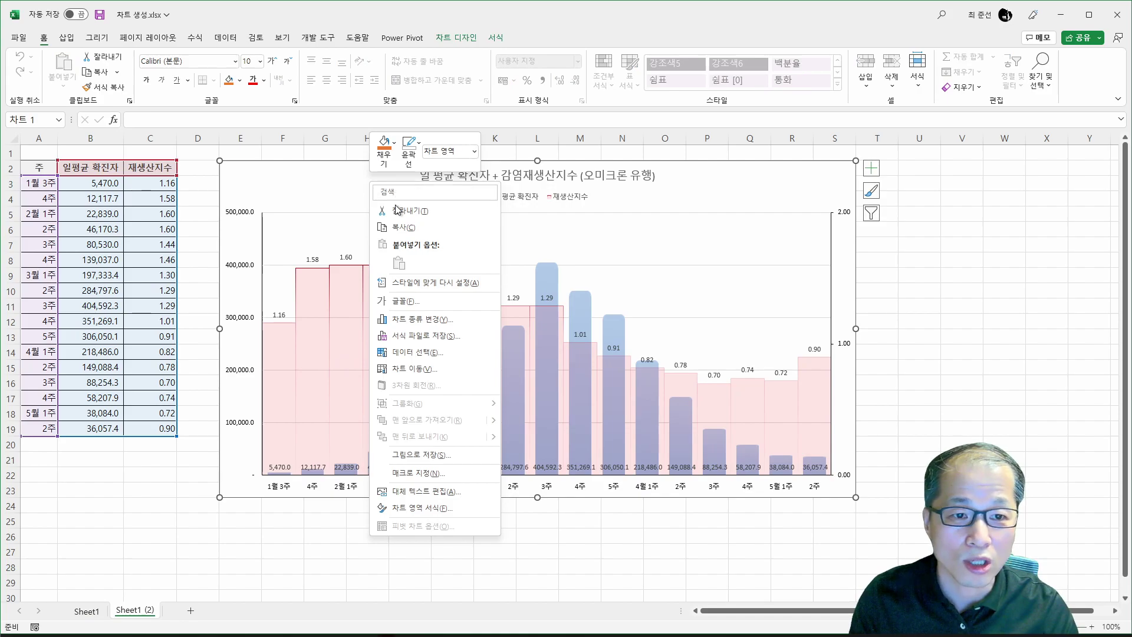
pyautogui.click(394, 210)
# Step: Insert a custom combo chart from A2:C19 with 재생산지수 as a clustered column series on the secondary axis
pyautogui.moveTo(39, 169); pyautogui.dragTo(153, 426)
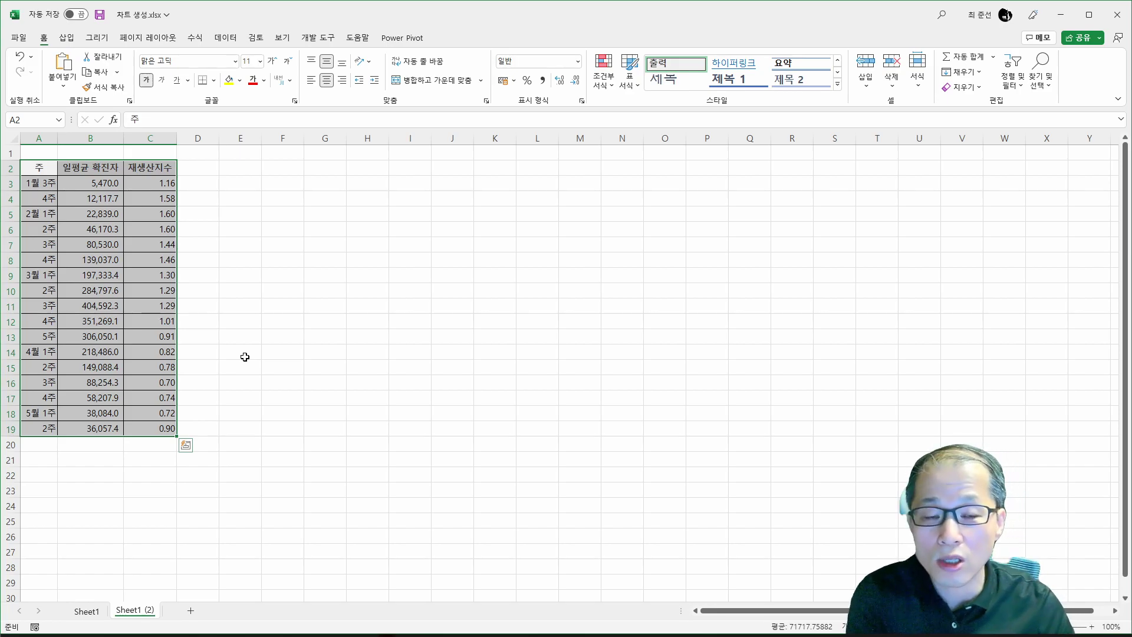
pyautogui.click(69, 39)
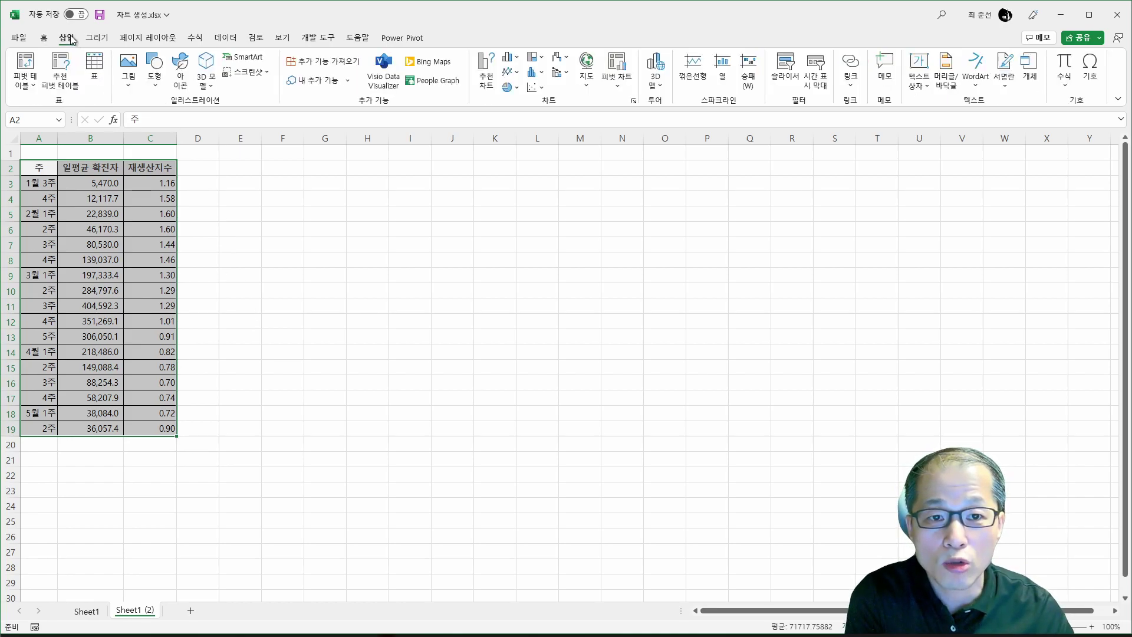
pyautogui.click(558, 75)
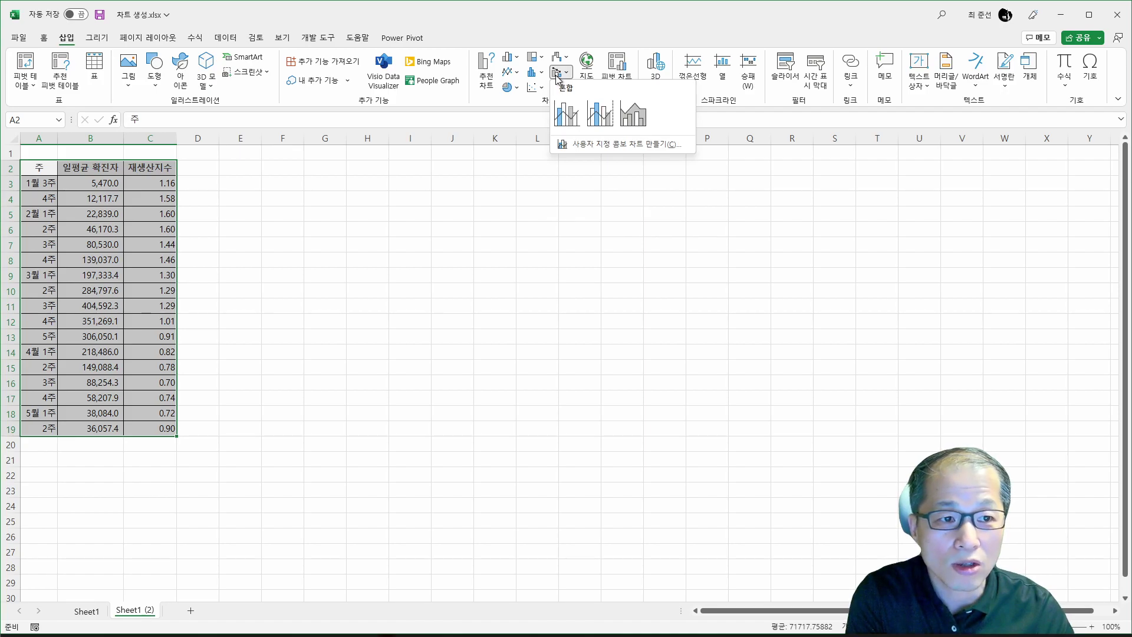
pyautogui.click(591, 149)
pyautogui.moveTo(581, 161); pyautogui.dragTo(459, 180)
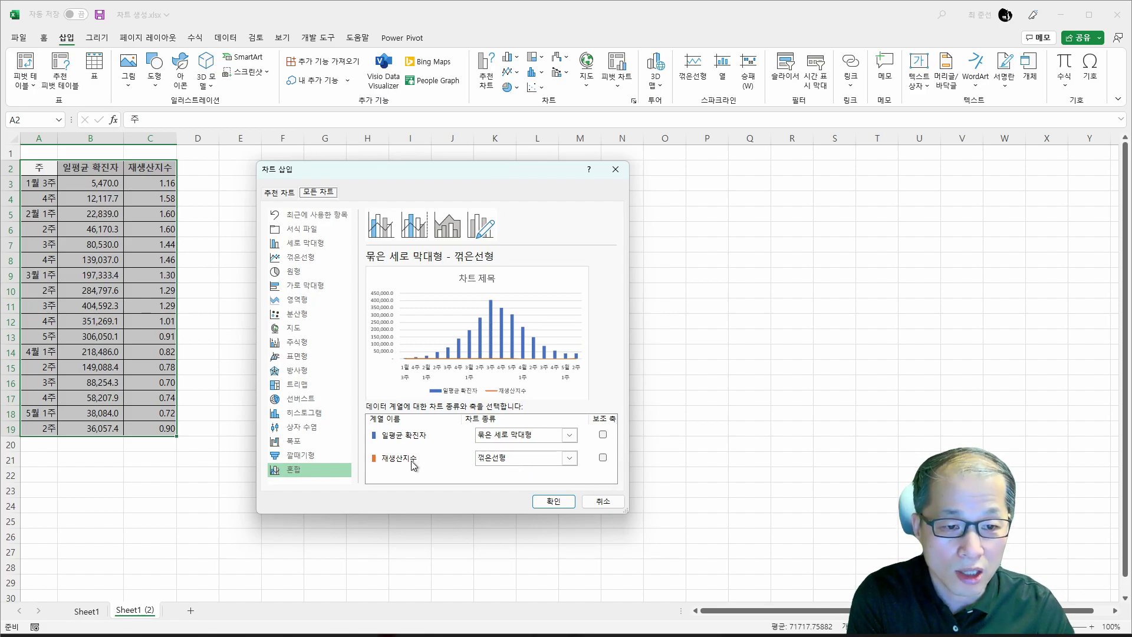
pyautogui.click(602, 458)
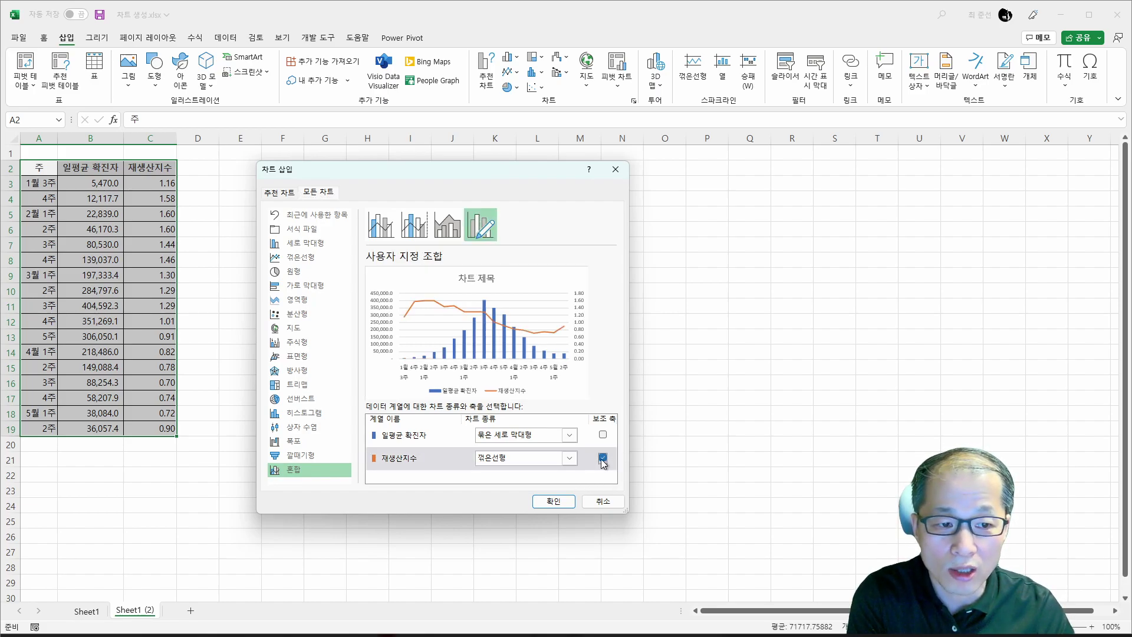
pyautogui.click(570, 458)
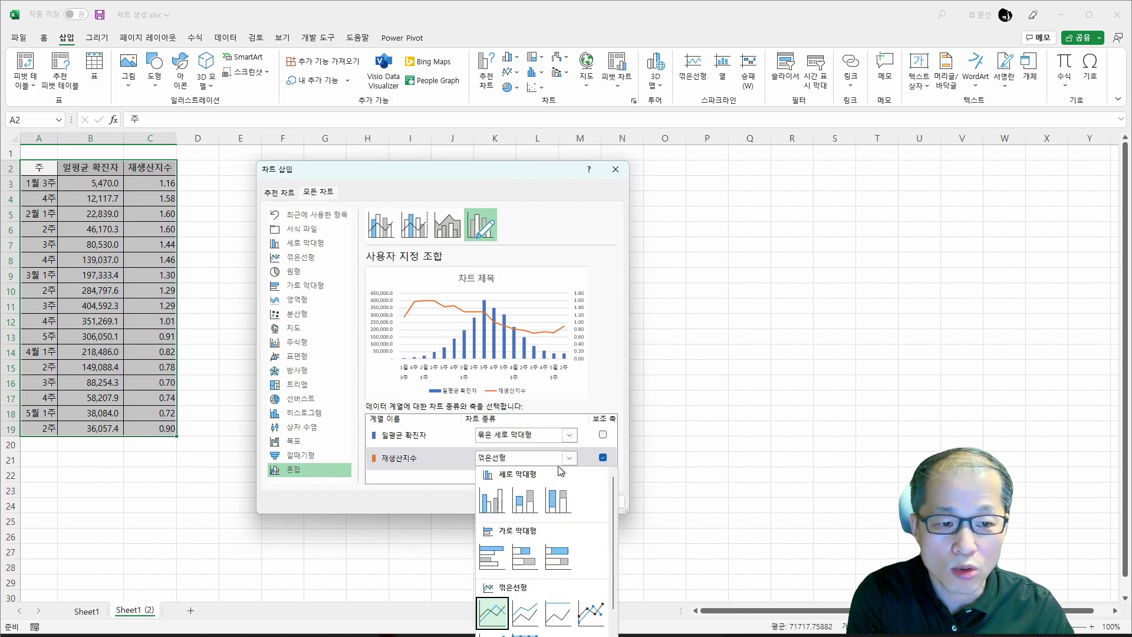
pyautogui.click(499, 505)
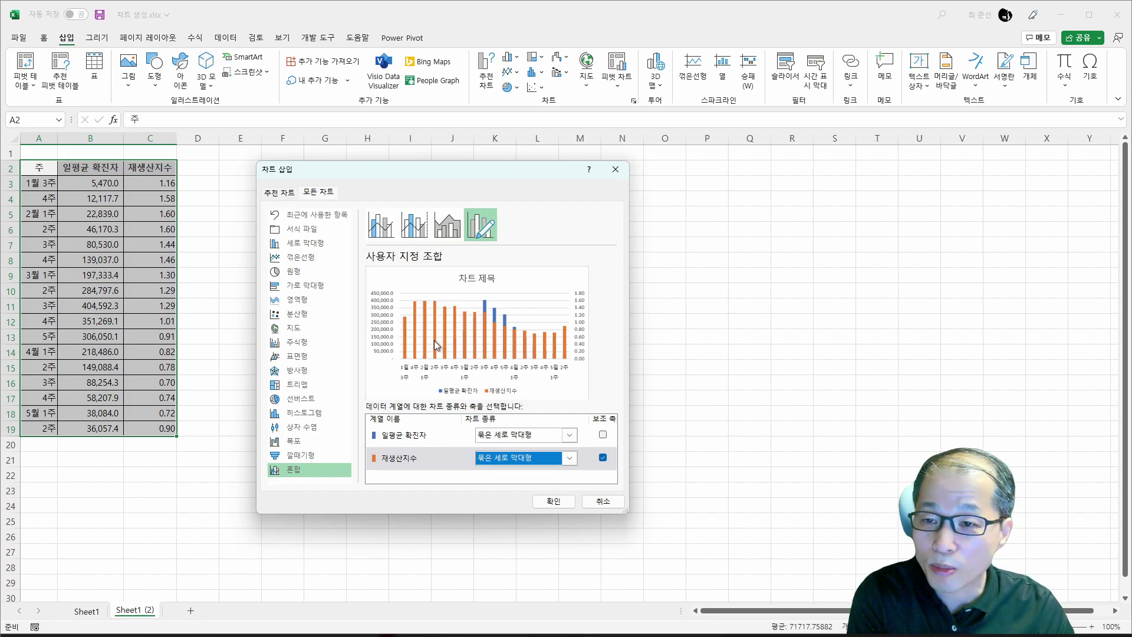
pyautogui.click(557, 504)
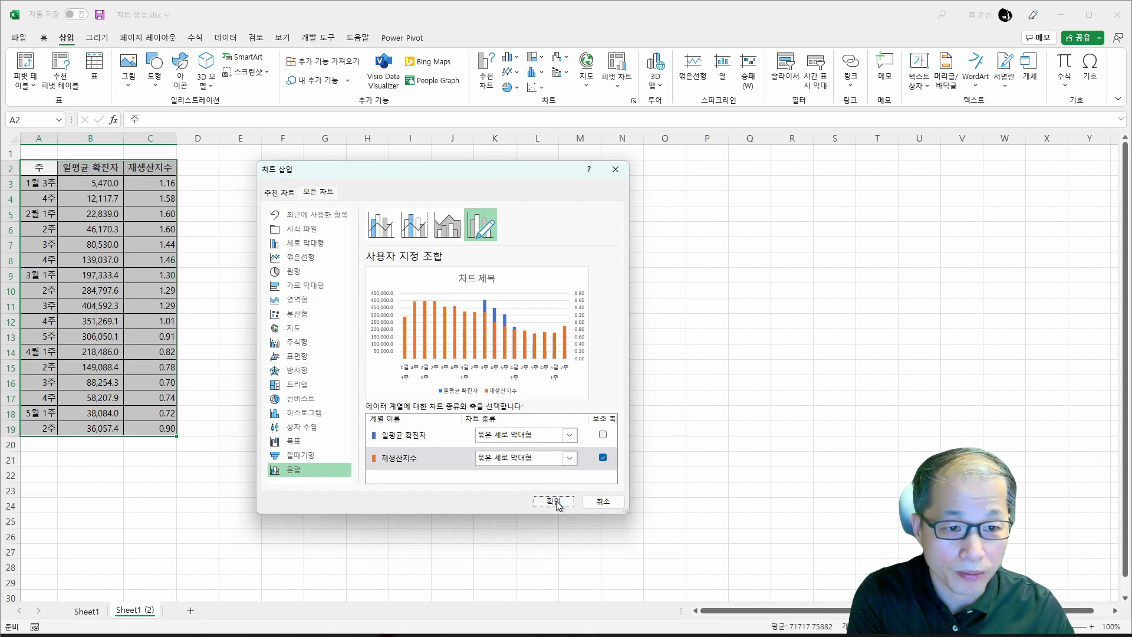
# Step: Move the new chart beside the data table, enlarge it to span about E2:S23, and place its legend above the plot area
pyautogui.moveTo(506, 308); pyautogui.dragTo(293, 171)
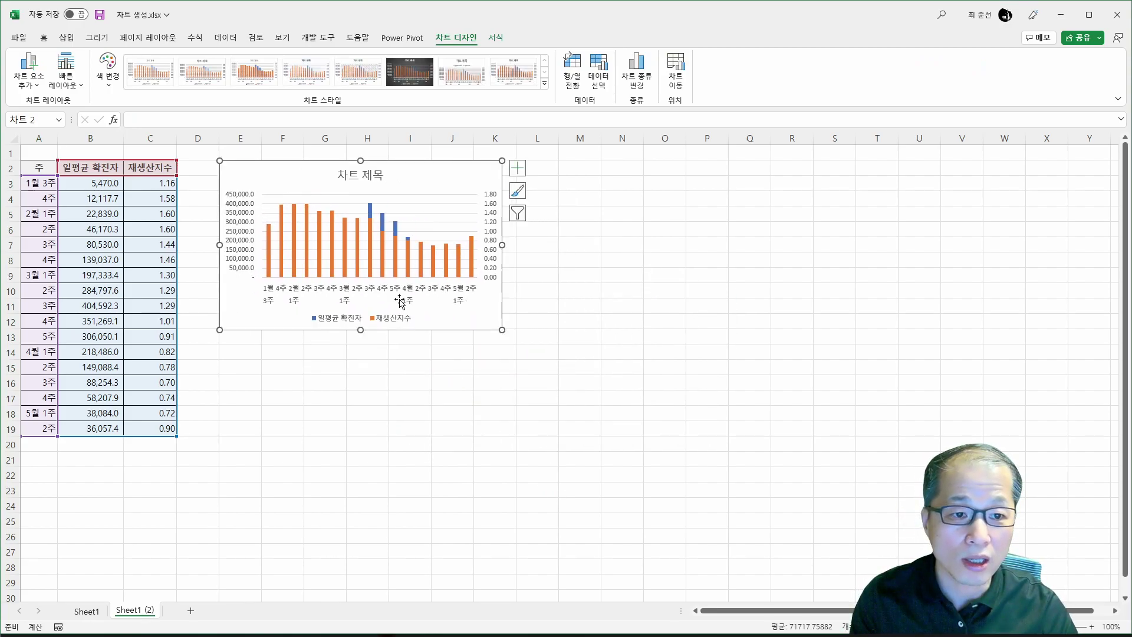
pyautogui.moveTo(502, 329); pyautogui.dragTo(844, 497)
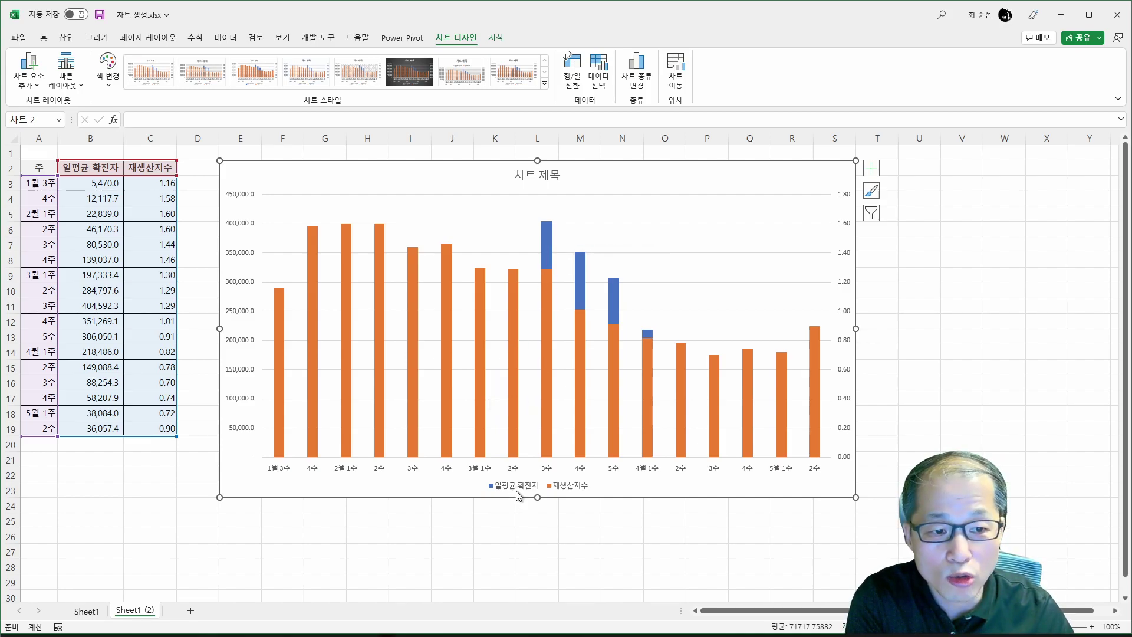
pyautogui.click(870, 171)
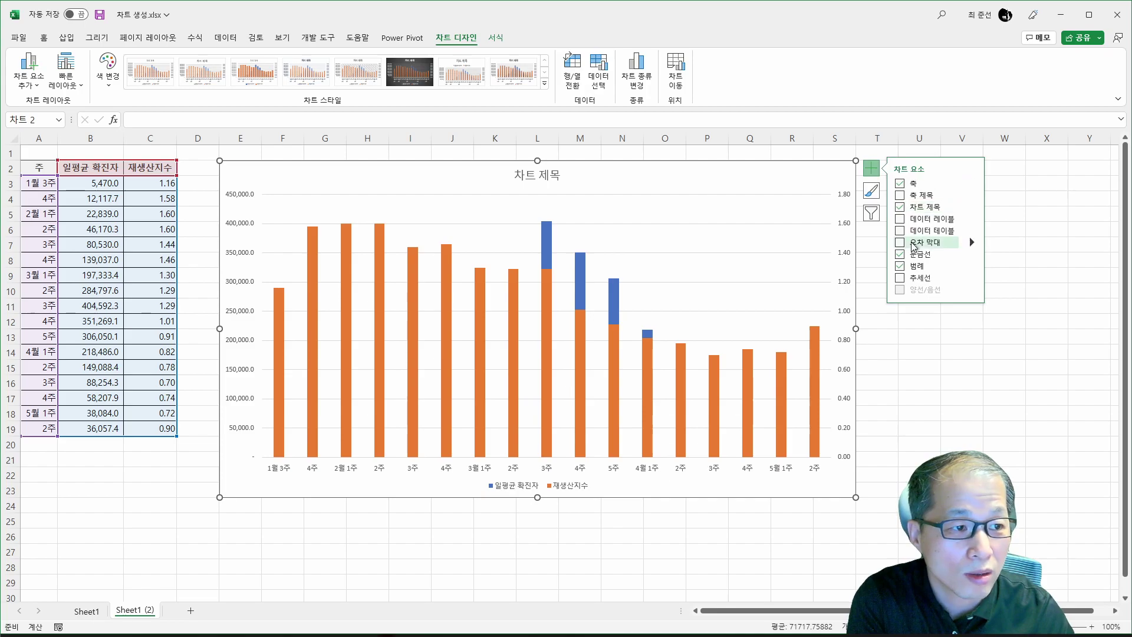
pyautogui.moveTo(974, 265)
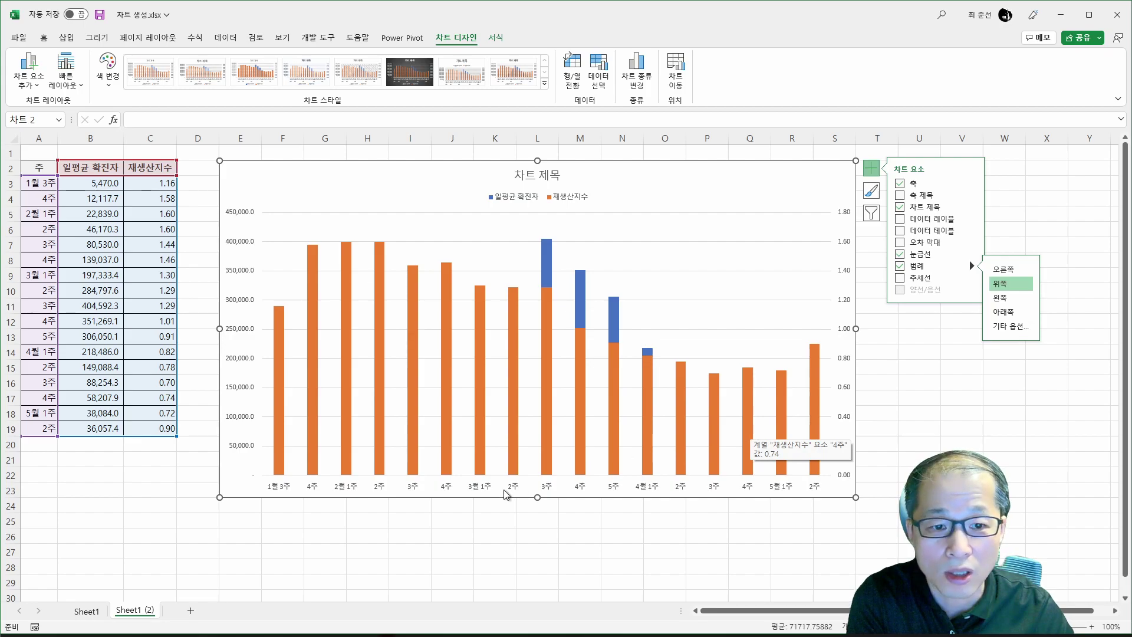
# Step: Check the 재생산지수 bars in Sheet1's finished chart and set the same series' gap width to 0% in the Sheet1 (2) chart
pyautogui.click(85, 611)
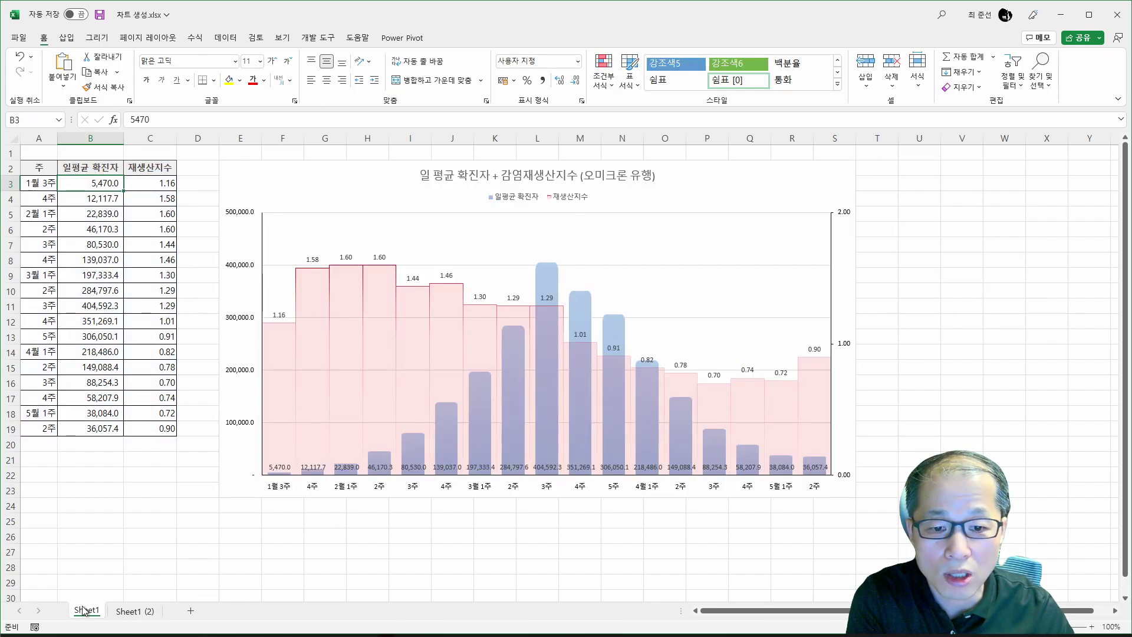
pyautogui.click(363, 316)
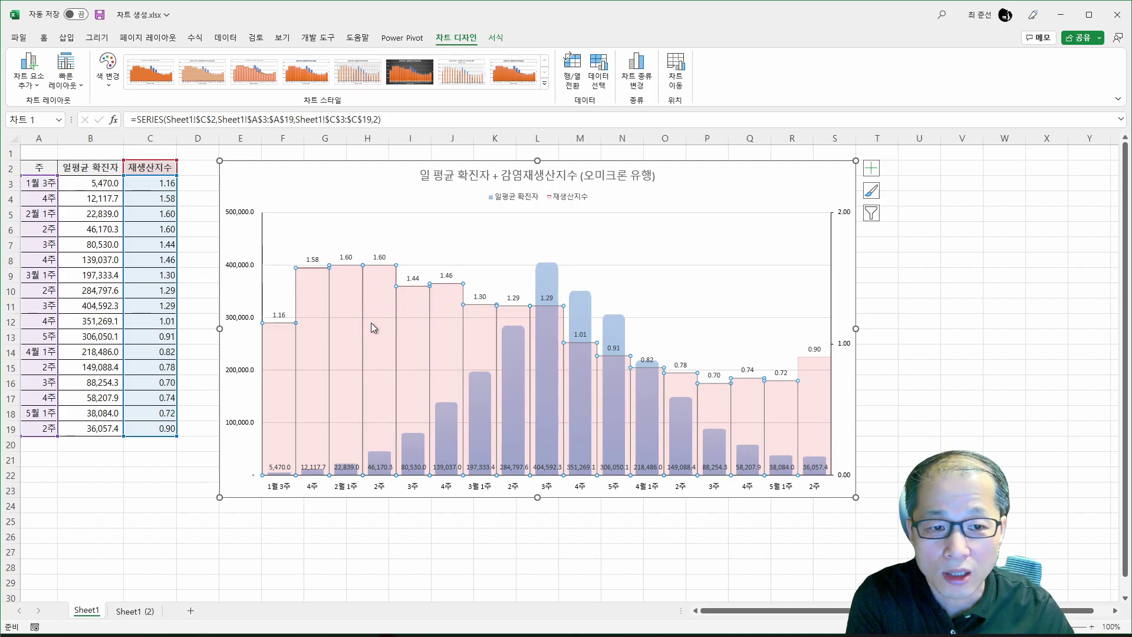
pyautogui.click(135, 611)
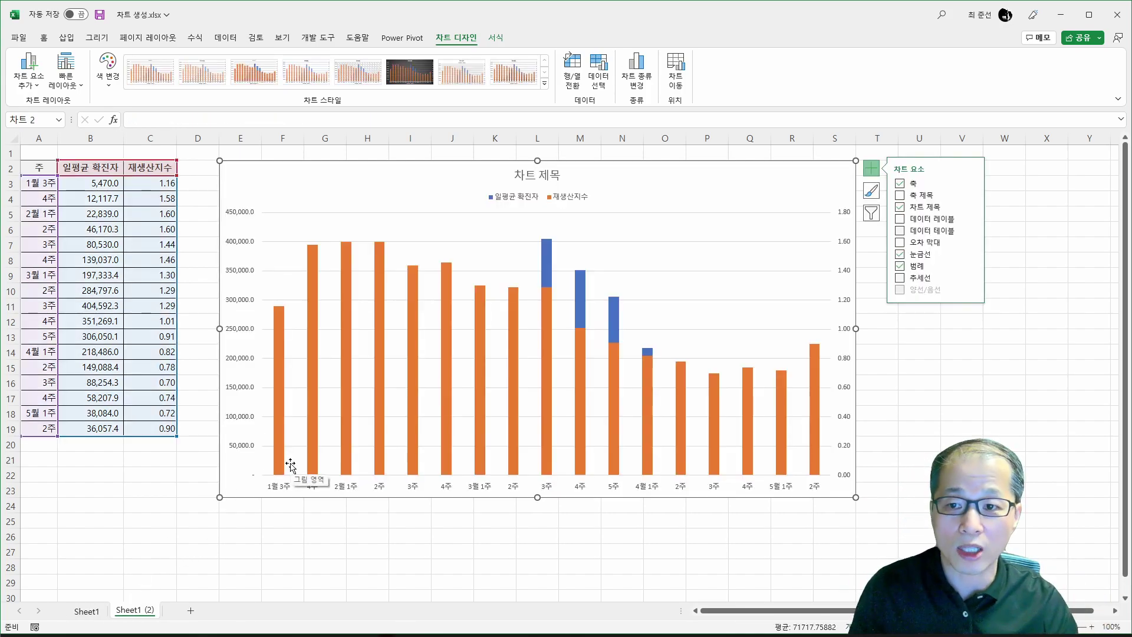
pyautogui.doubleClick(379, 303)
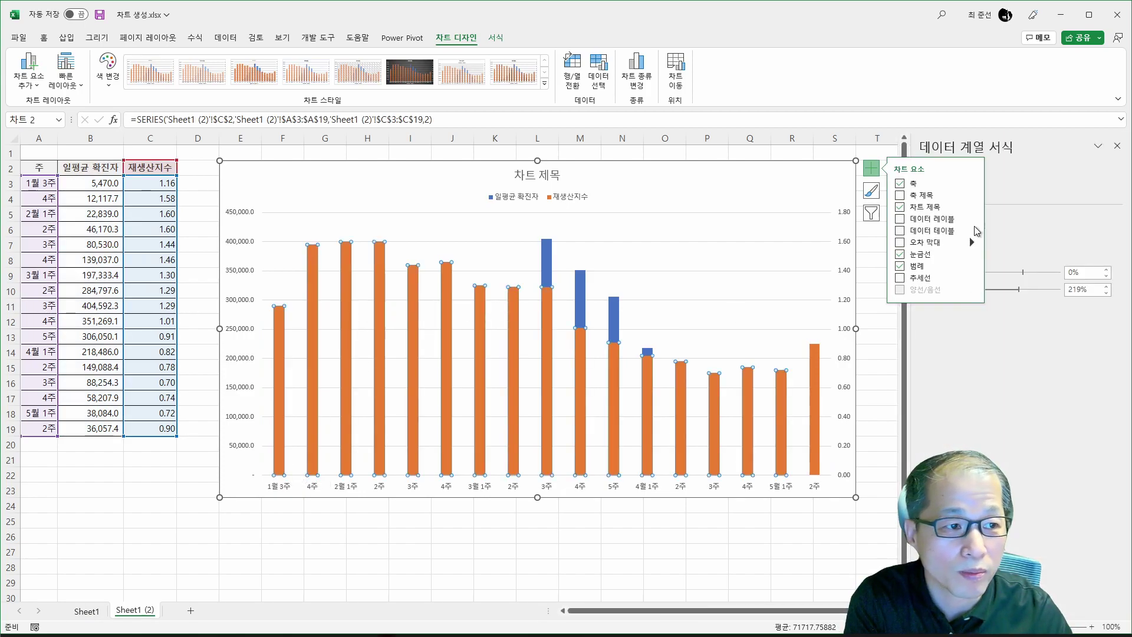
pyautogui.click(873, 170)
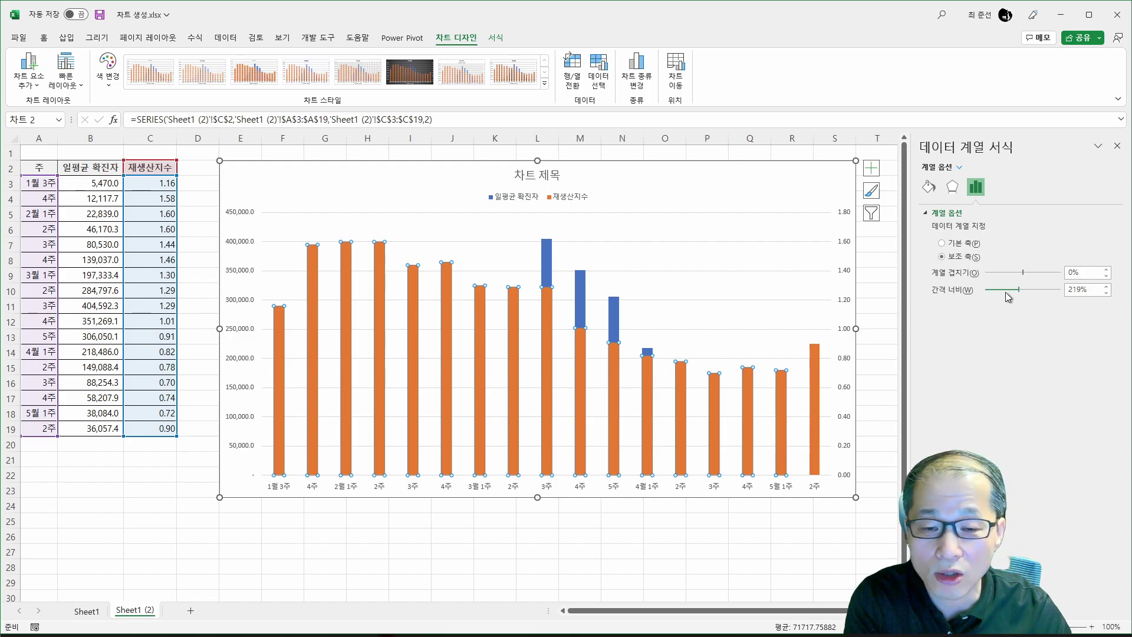
pyautogui.moveTo(1017, 289); pyautogui.dragTo(979, 292)
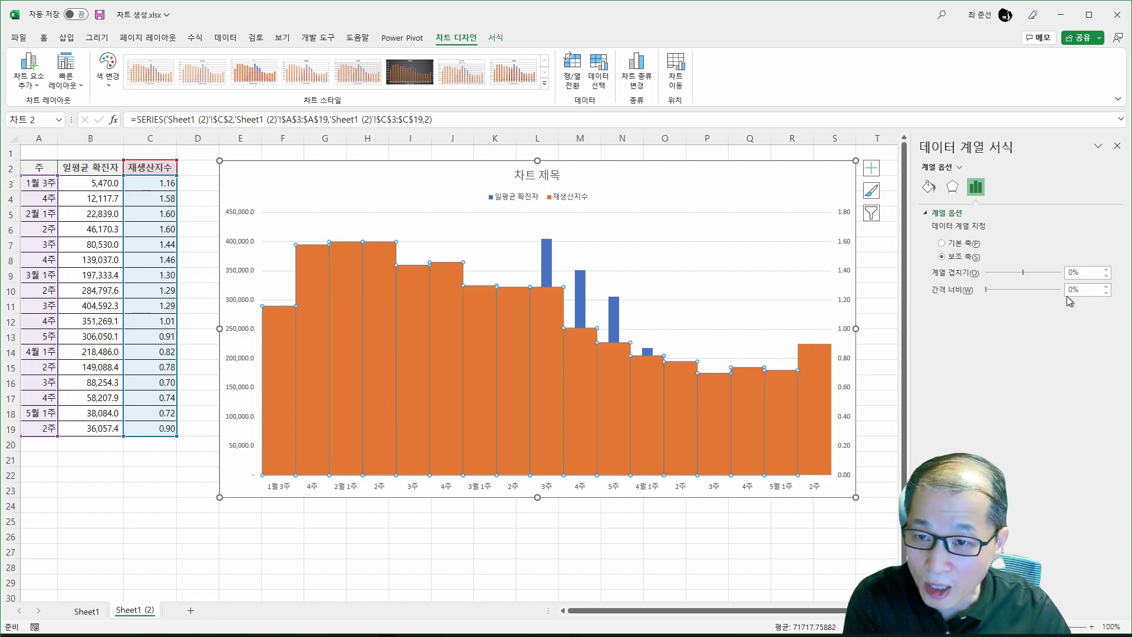
pyautogui.moveTo(603, 346)
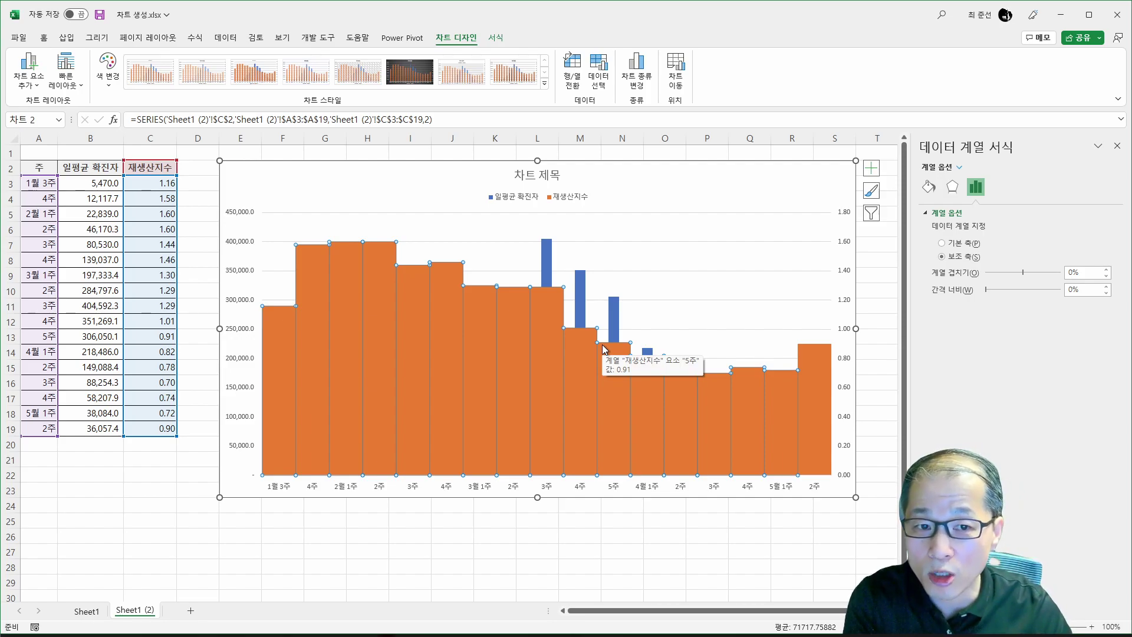
# Step: Give the 재생산지수 series a solid red fill with 80% transparency and deselect the chart
pyautogui.click(930, 187)
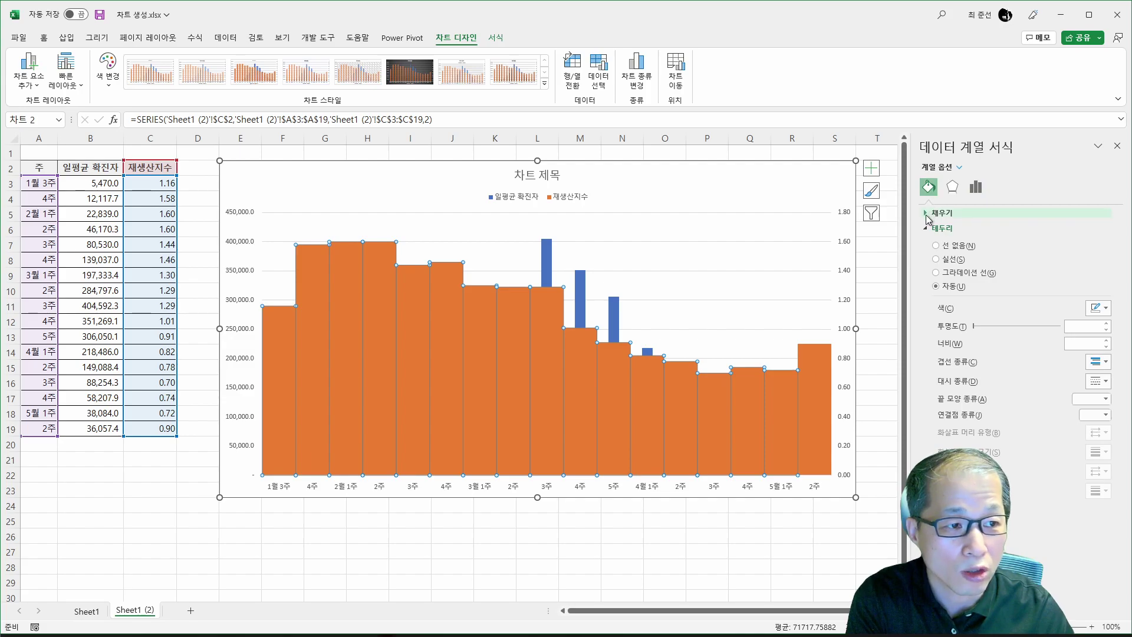
pyautogui.click(927, 214)
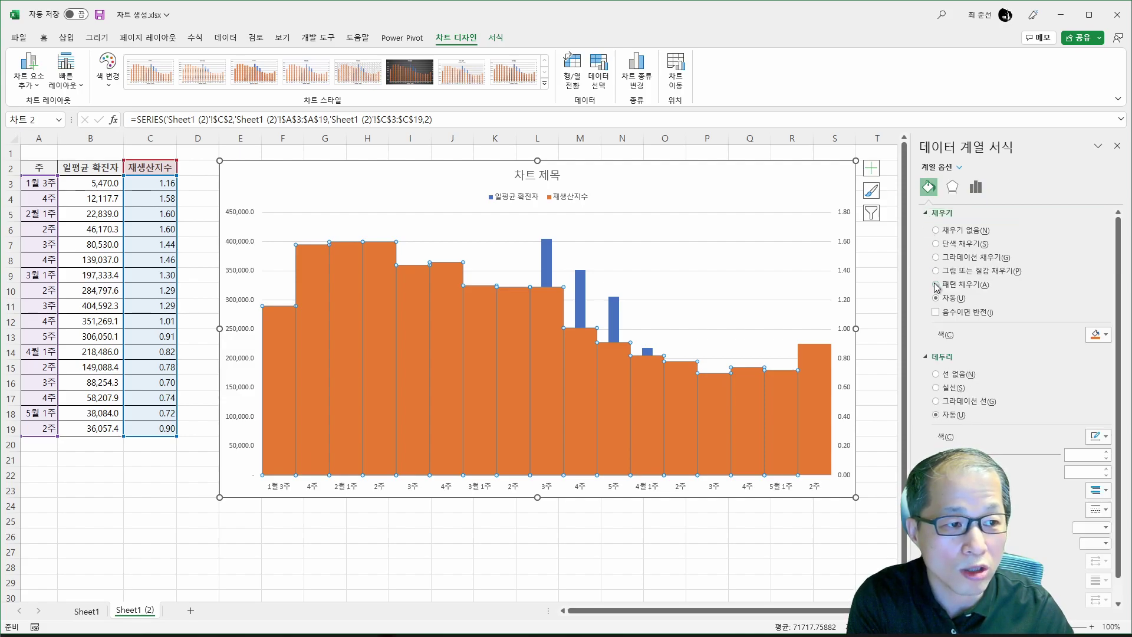
pyautogui.click(936, 244)
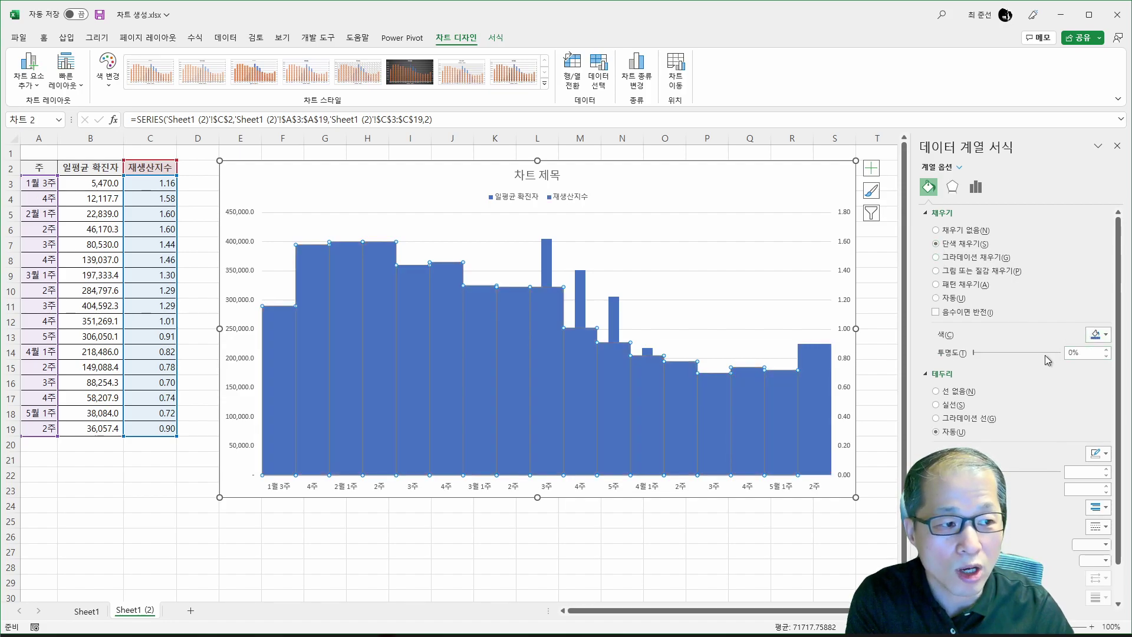
pyautogui.click(1098, 335)
pyautogui.click(1043, 446)
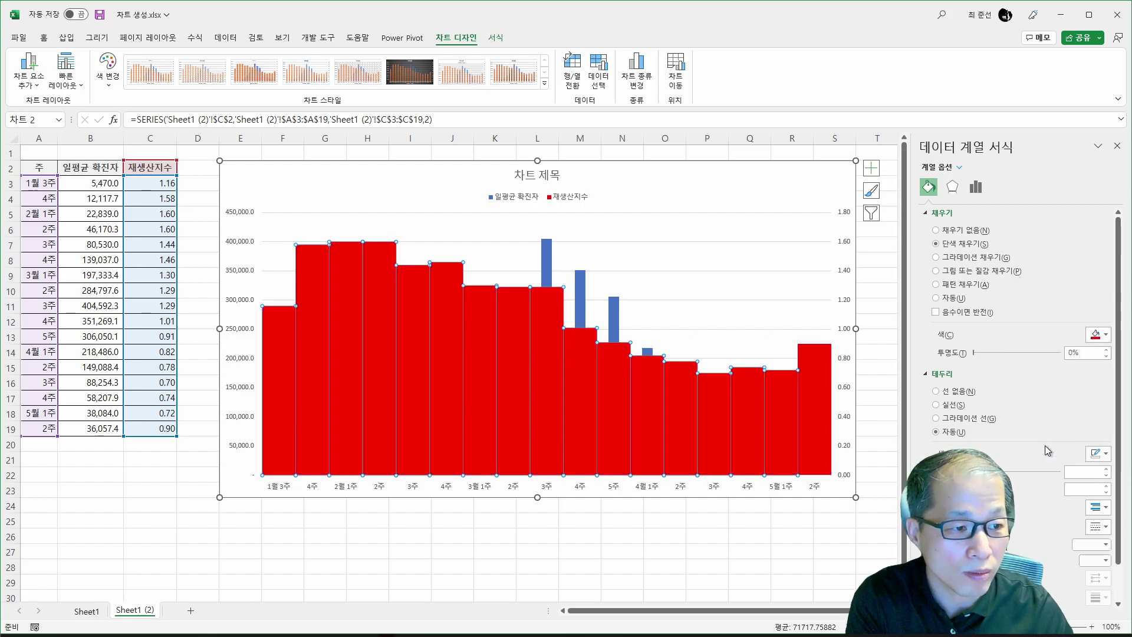
pyautogui.moveTo(977, 354); pyautogui.dragTo(1042, 353)
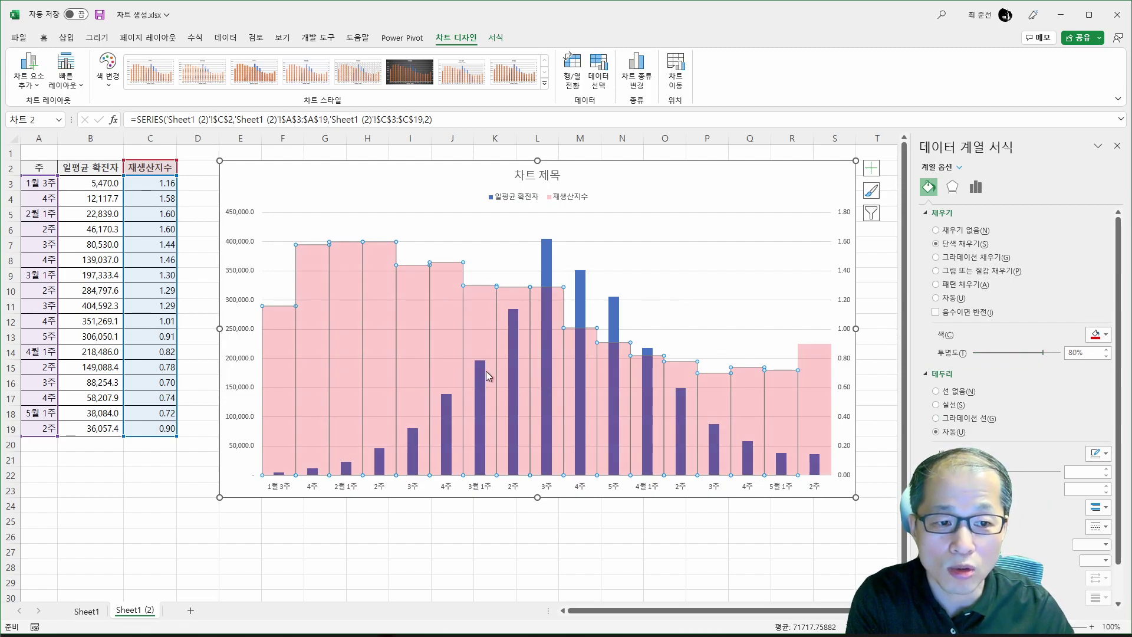
pyautogui.moveTo(560, 340)
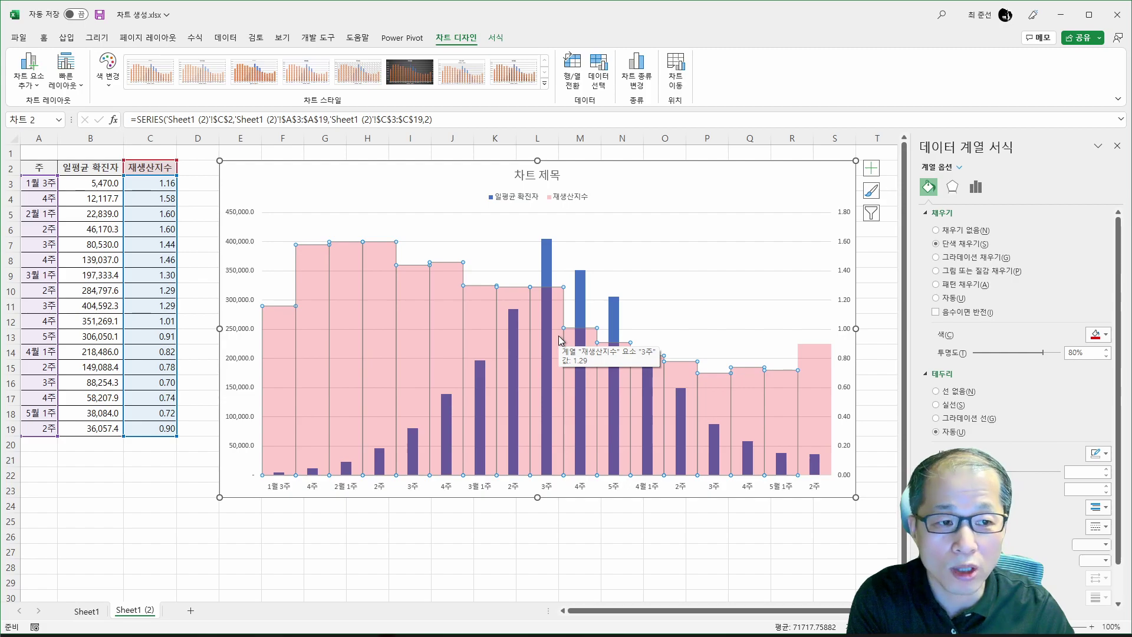
pyautogui.click(504, 525)
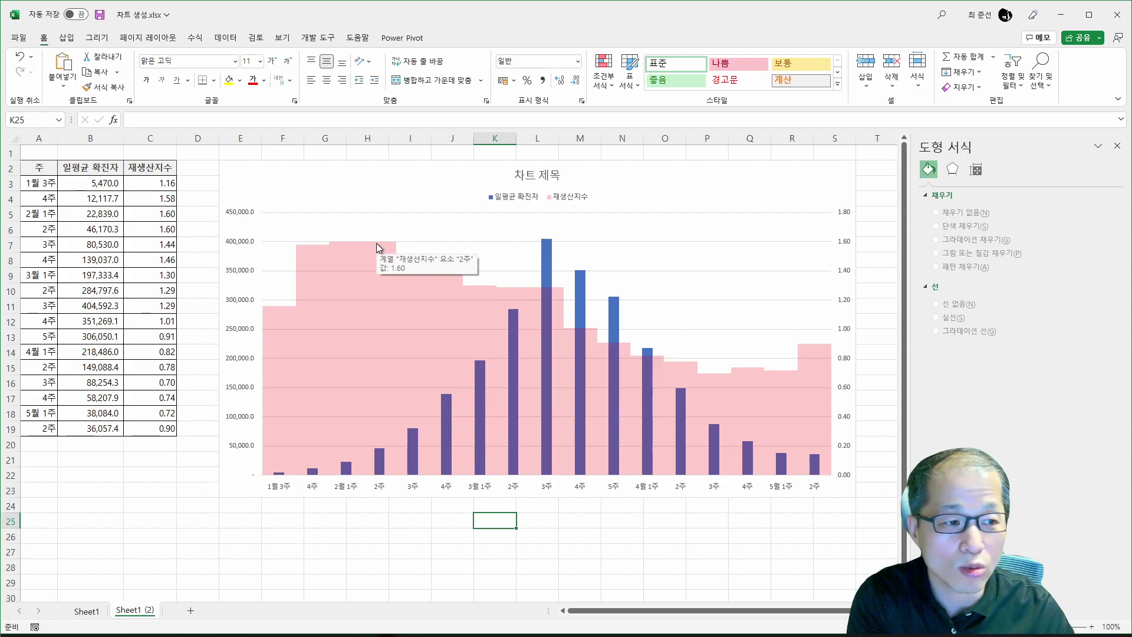
# Step: Give the 재생산지수 bars a solid dark red border and deselect the chart
pyautogui.click(316, 262)
pyautogui.click(311, 255)
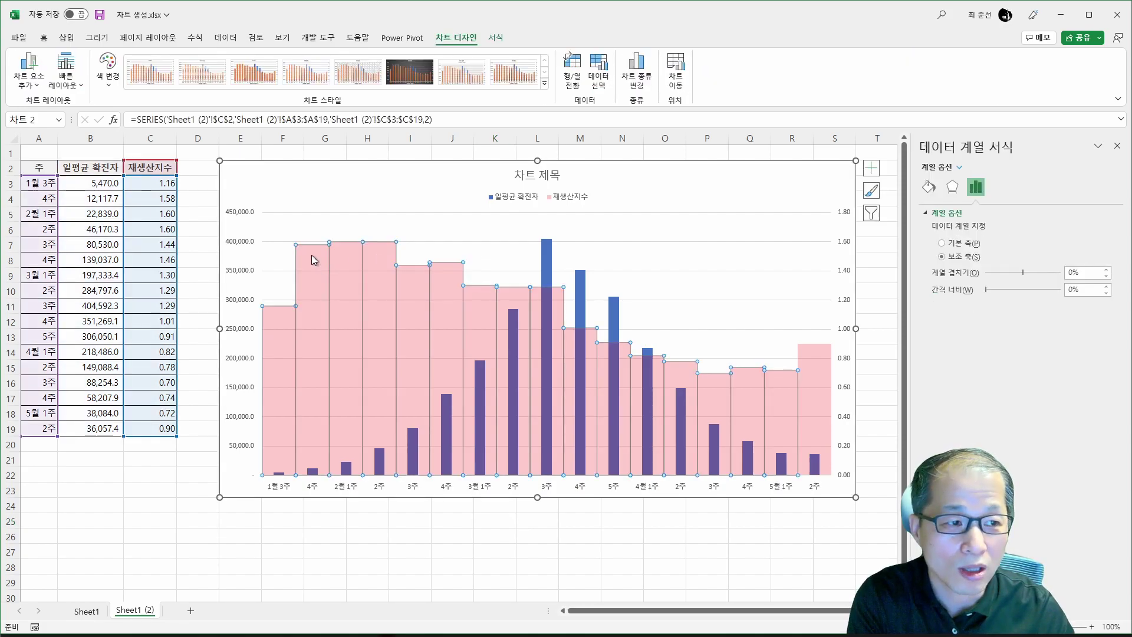
pyautogui.click(929, 188)
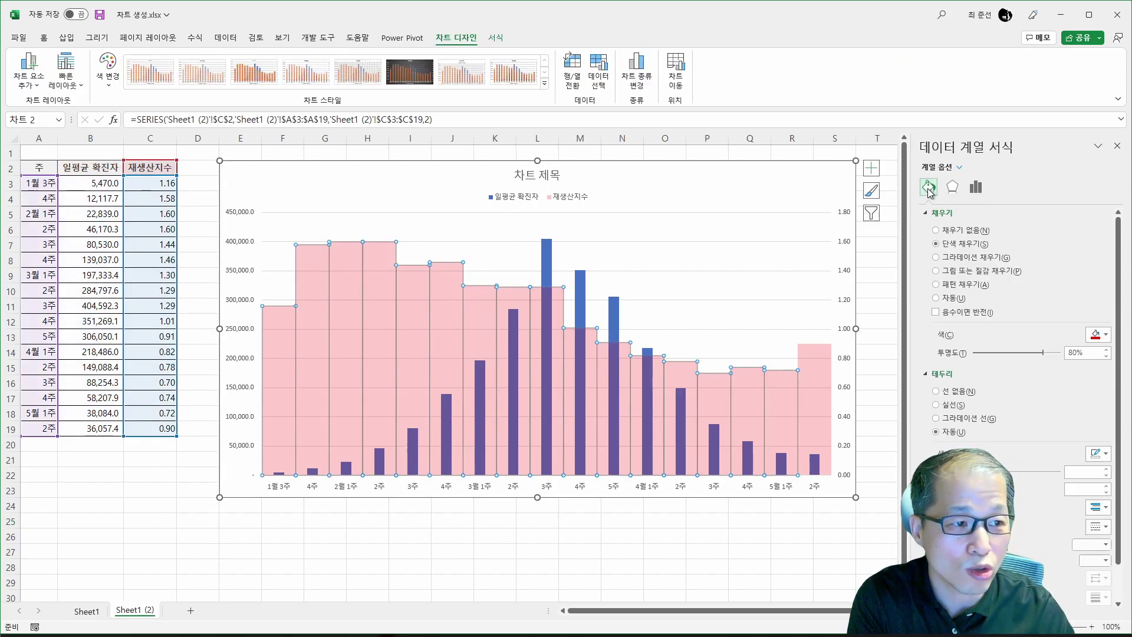
pyautogui.click(928, 214)
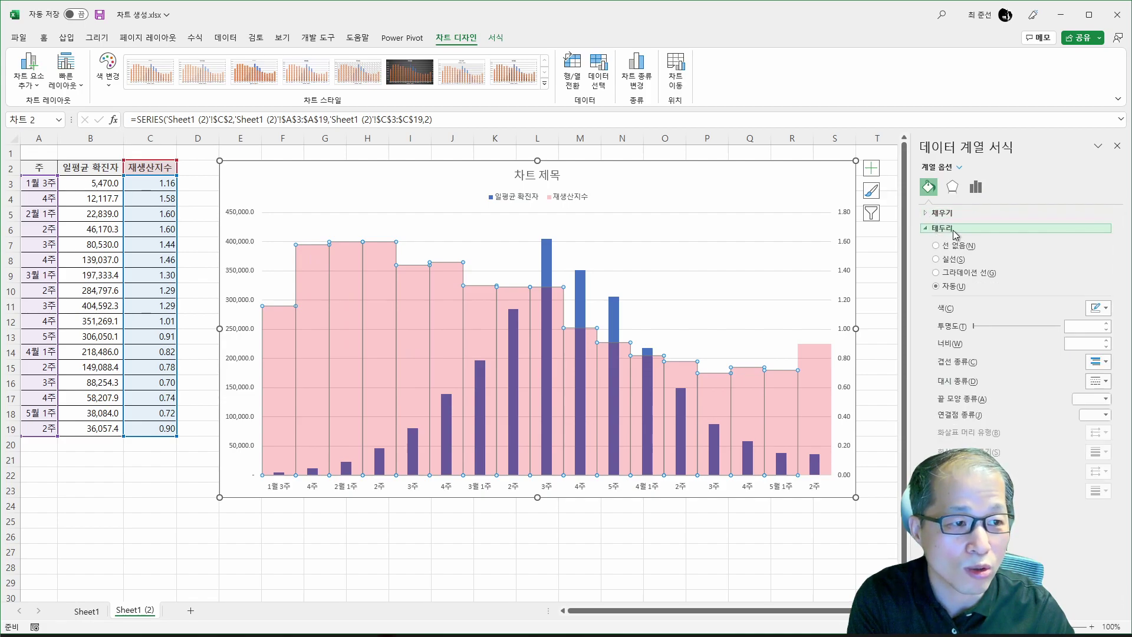
pyautogui.click(950, 263)
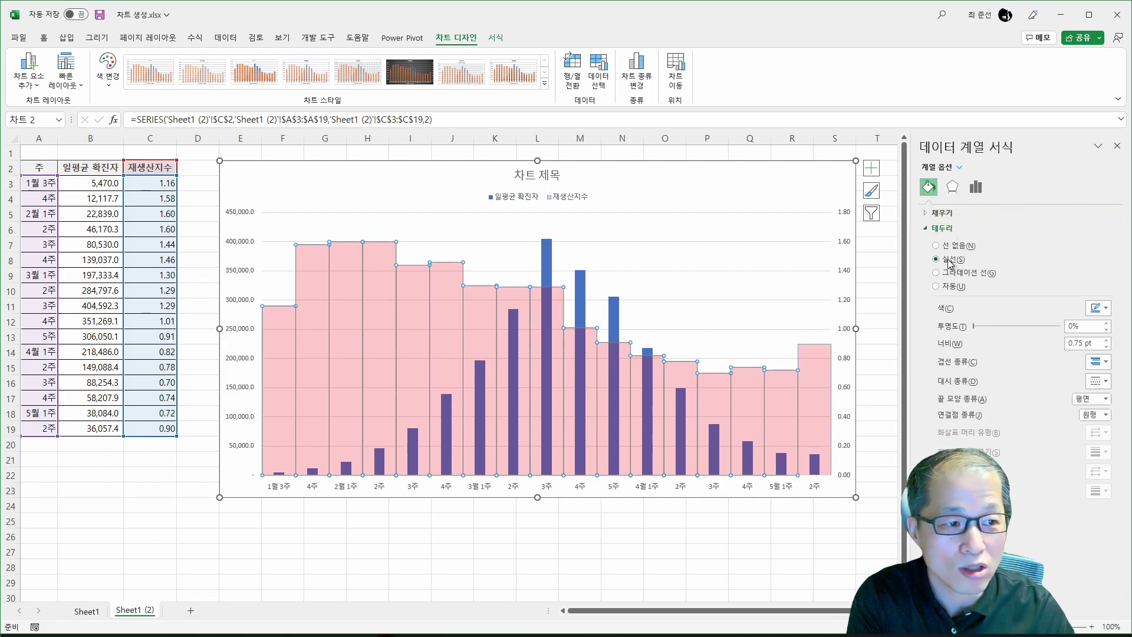
pyautogui.click(1104, 310)
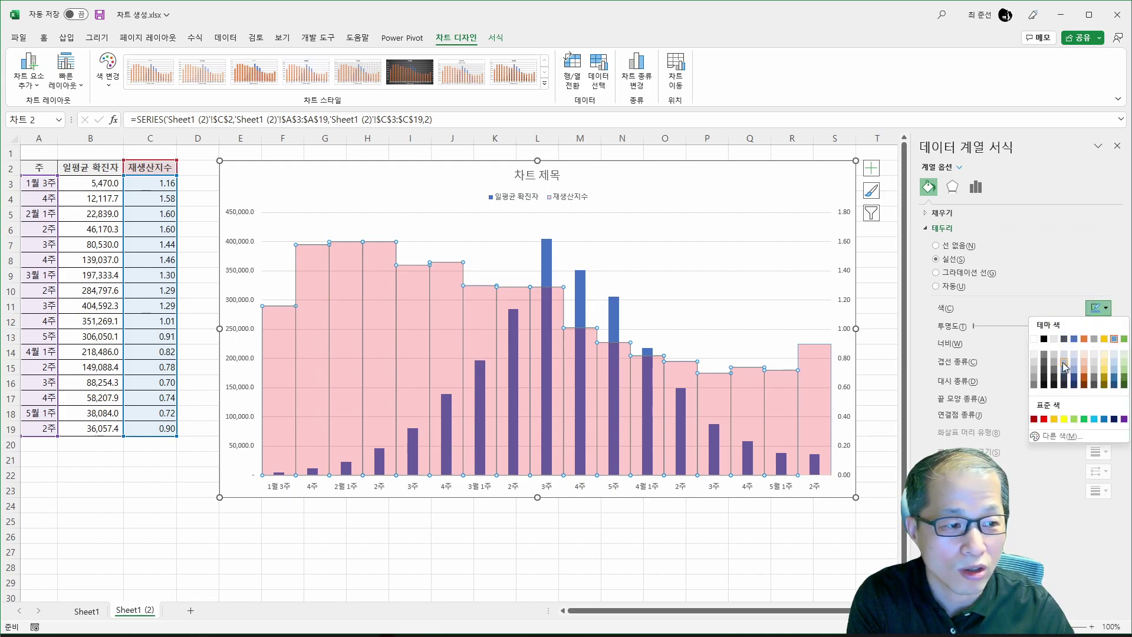
pyautogui.click(1035, 420)
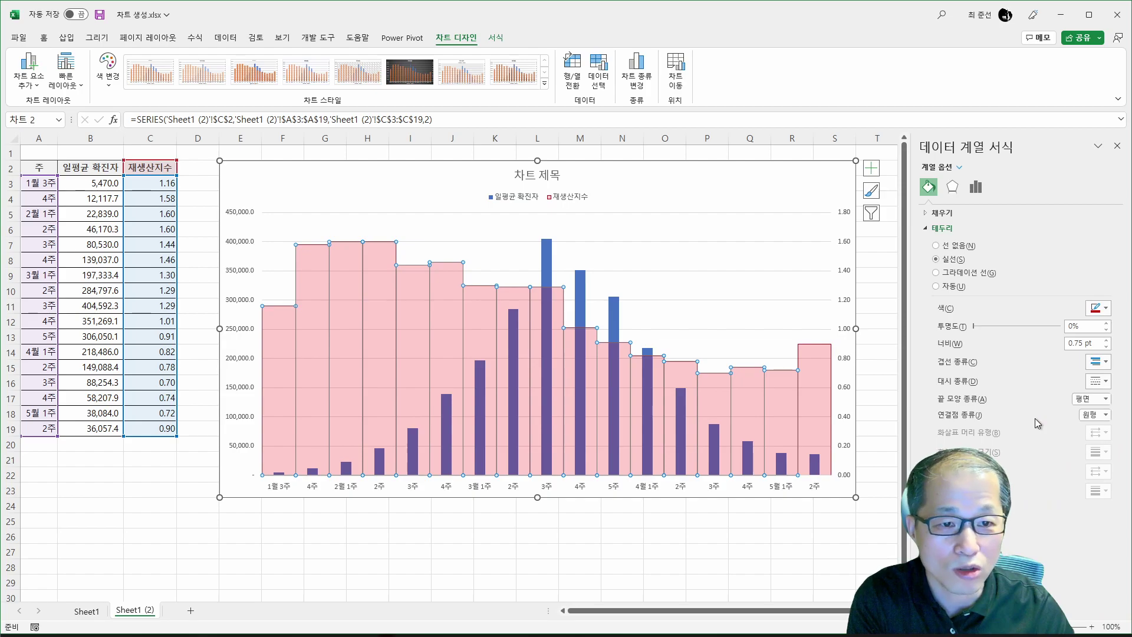
pyautogui.click(772, 534)
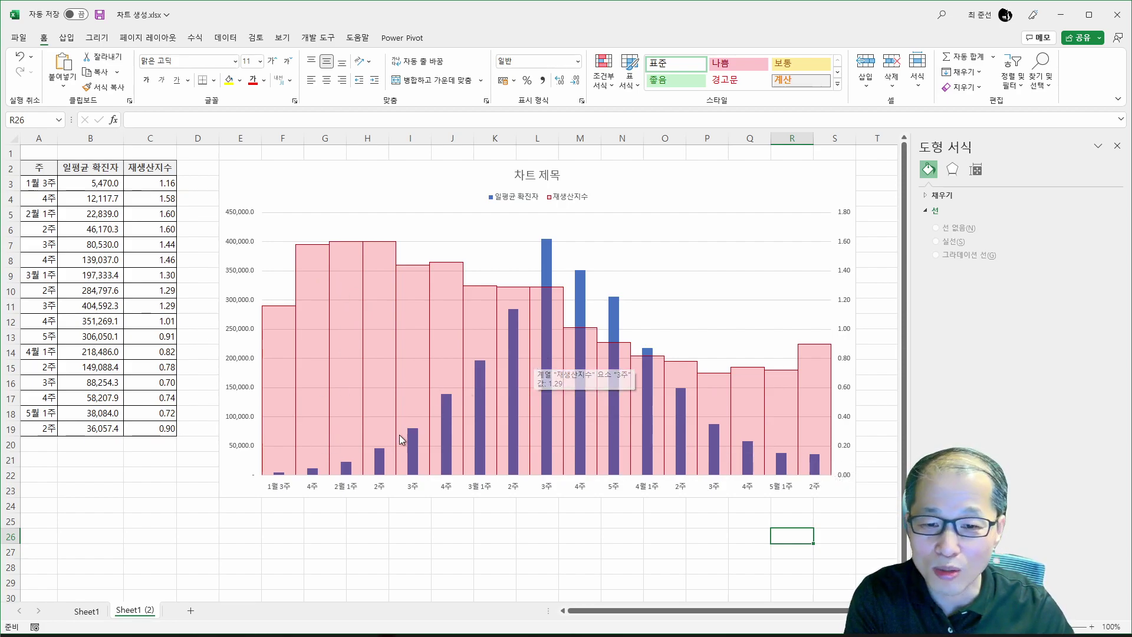
# Step: Check the 재생산지수 bar borders in Sheet1's finished chart and give the same series in the Sheet1 (2) chart a gradient border
pyautogui.click(94, 611)
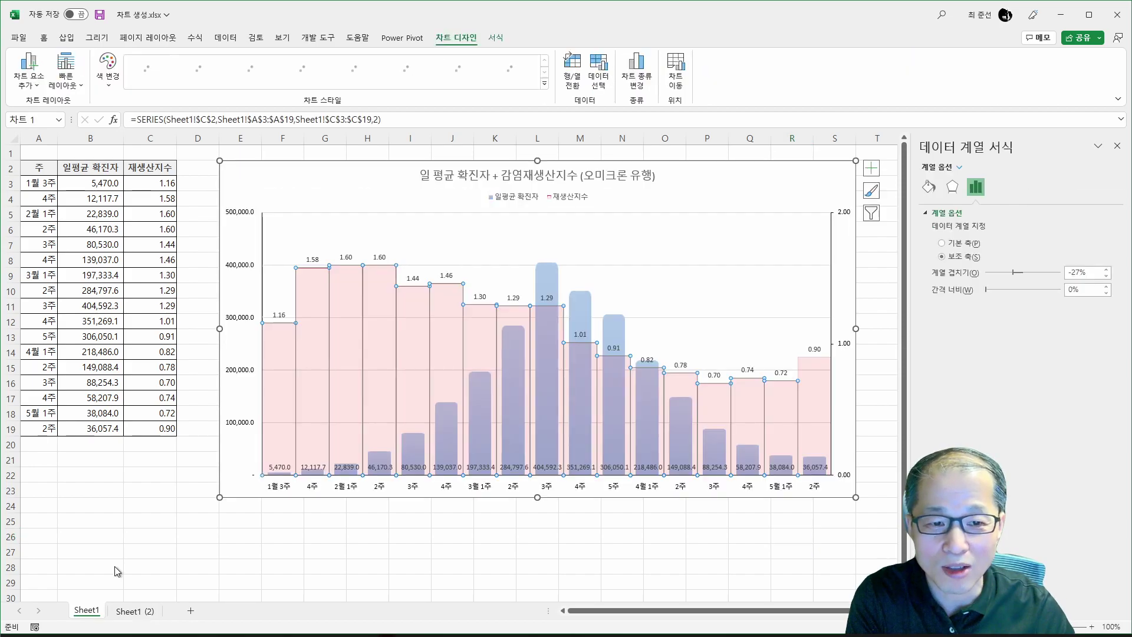
pyautogui.click(363, 535)
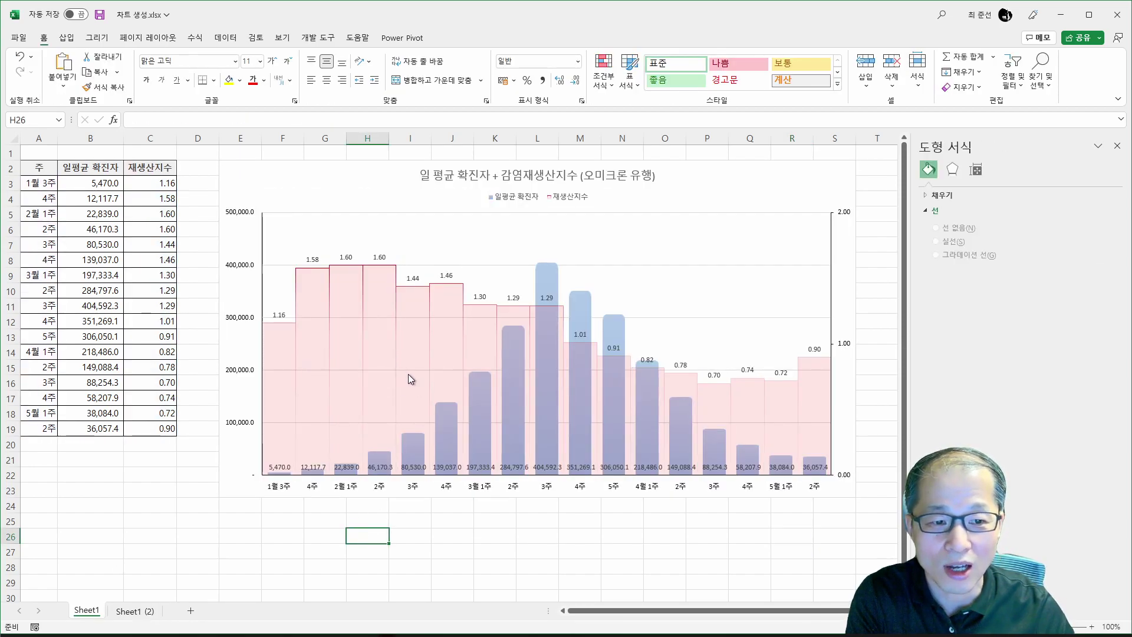
pyautogui.moveTo(483, 330)
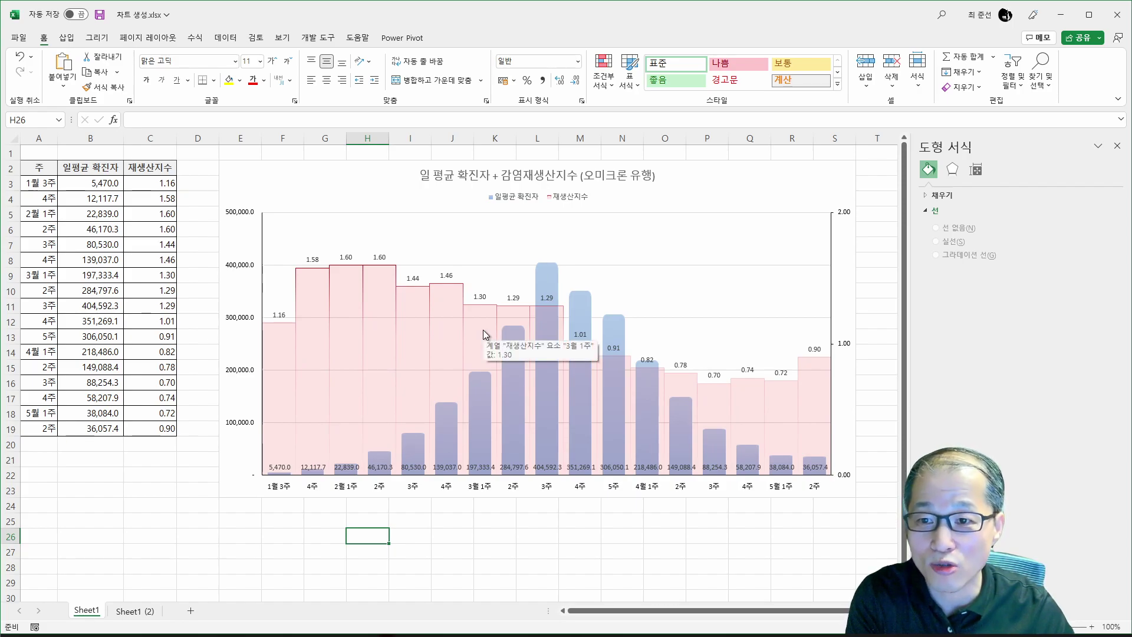
pyautogui.click(139, 616)
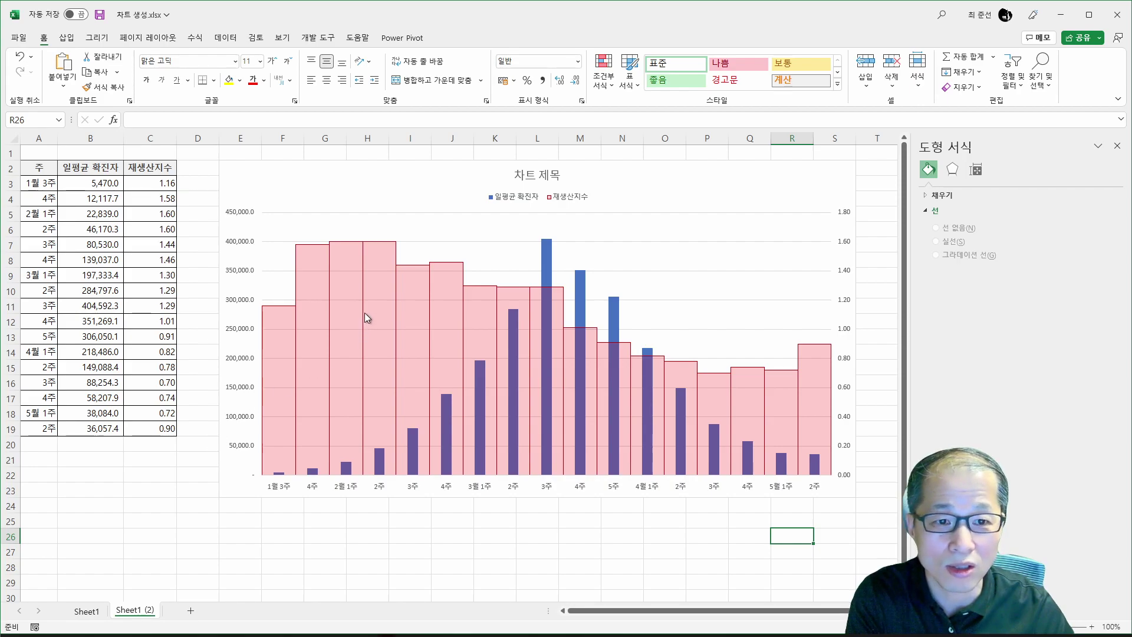
pyautogui.click(315, 292)
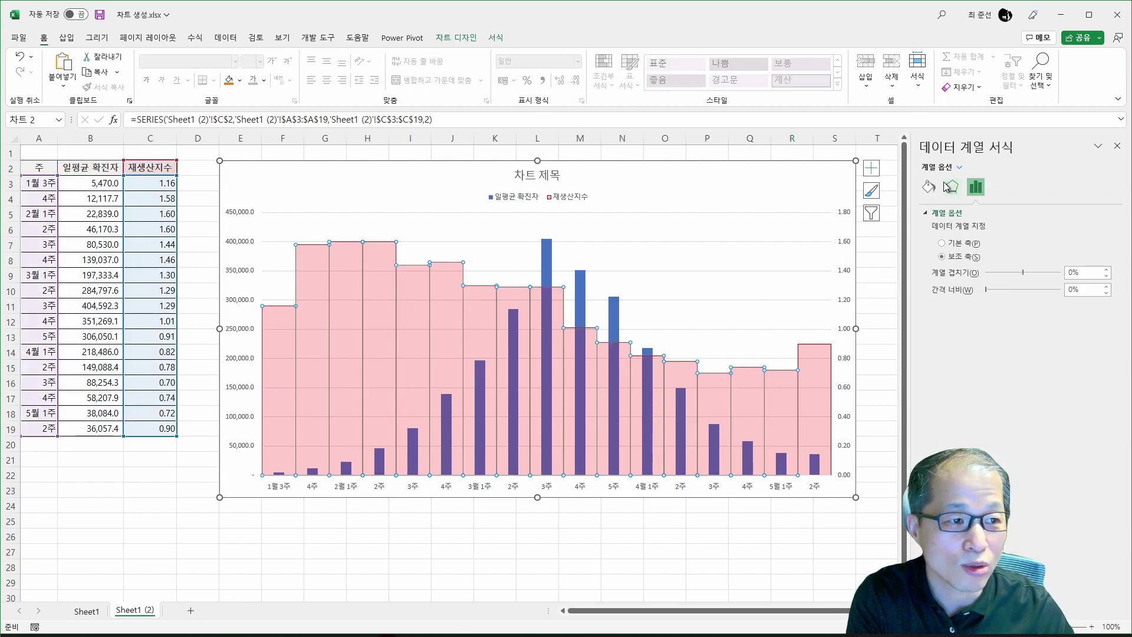
pyautogui.click(929, 187)
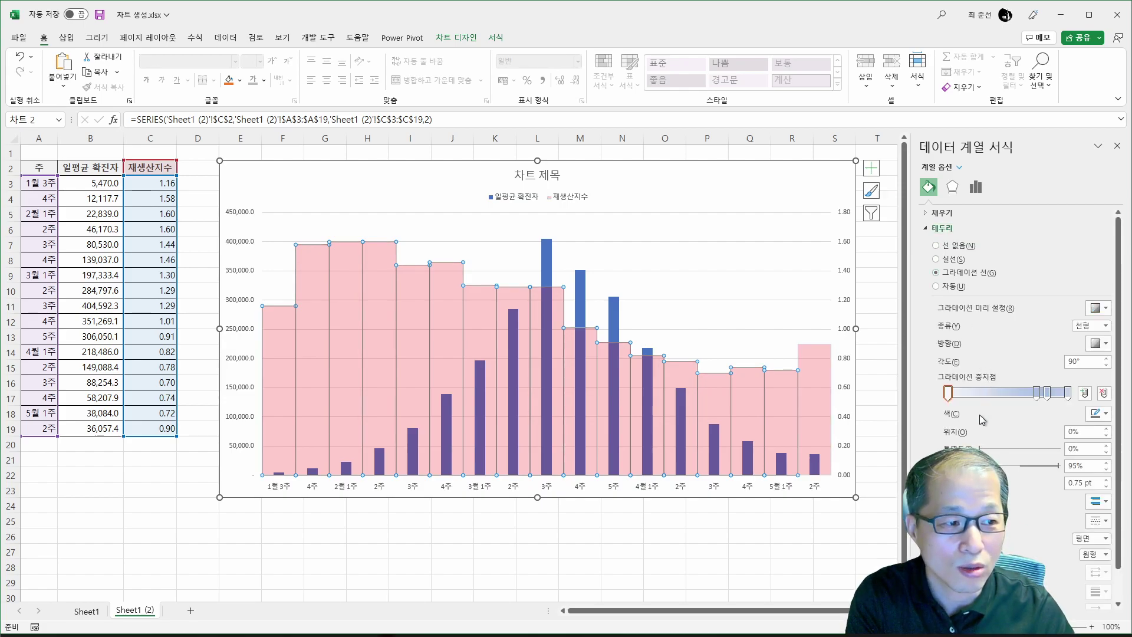
# Step: Look through the 재생산지수 border's gradient stops and color the first two, at 0% and 74%, dark red
pyautogui.click(948, 394)
pyautogui.click(1038, 396)
pyautogui.click(1069, 394)
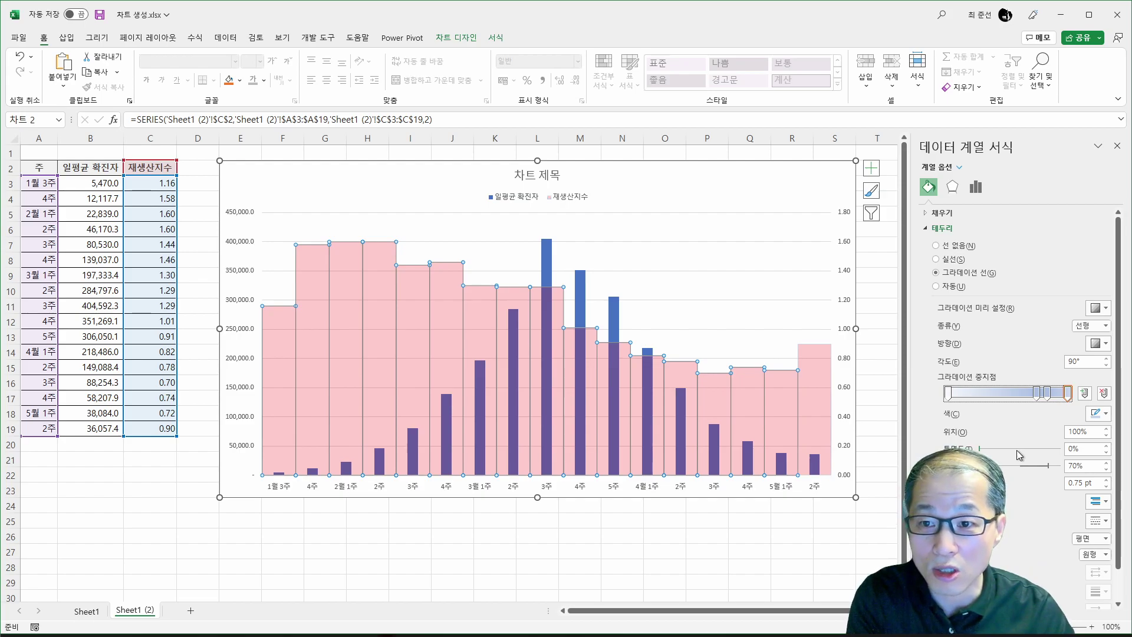
pyautogui.click(949, 393)
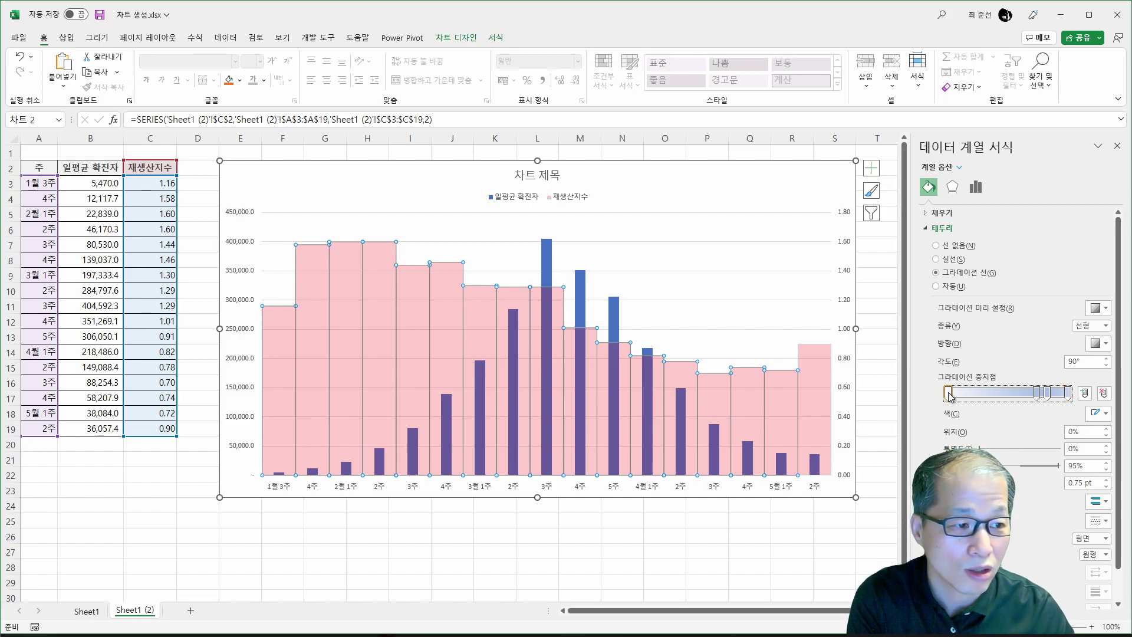
pyautogui.click(1101, 415)
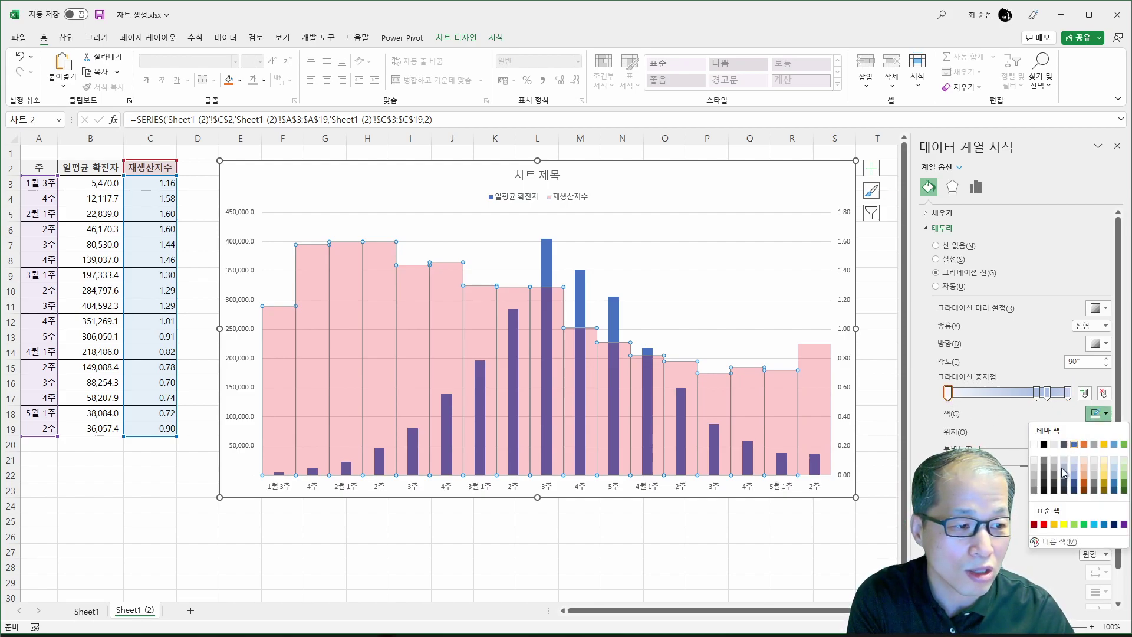
pyautogui.click(1034, 524)
pyautogui.click(1038, 393)
pyautogui.click(1100, 415)
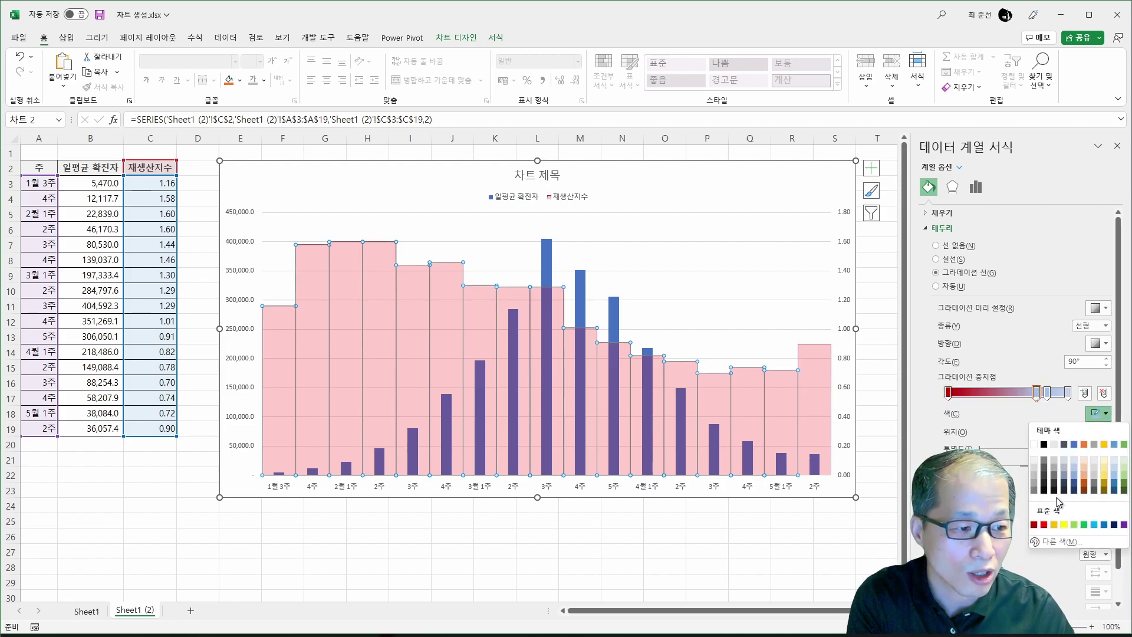
pyautogui.click(1034, 524)
# Step: Color the border gradient stops at 83% and 100% dark red and raise the last stop's transparency
pyautogui.click(1047, 393)
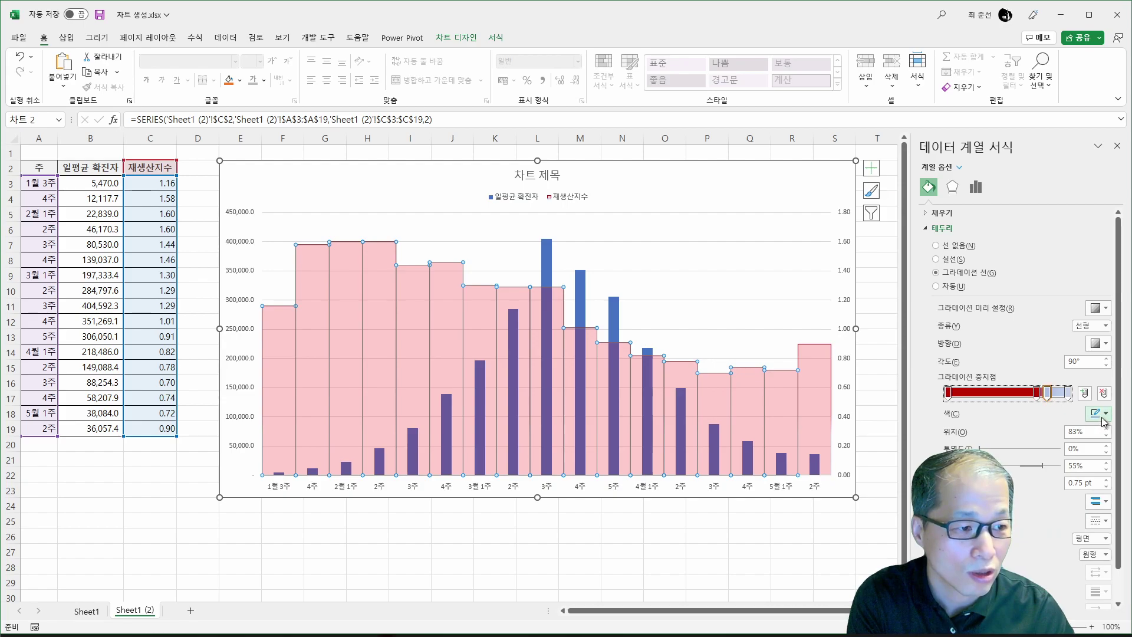
pyautogui.click(1100, 415)
pyautogui.click(1034, 524)
pyautogui.click(1068, 393)
pyautogui.click(1092, 416)
pyautogui.click(1034, 524)
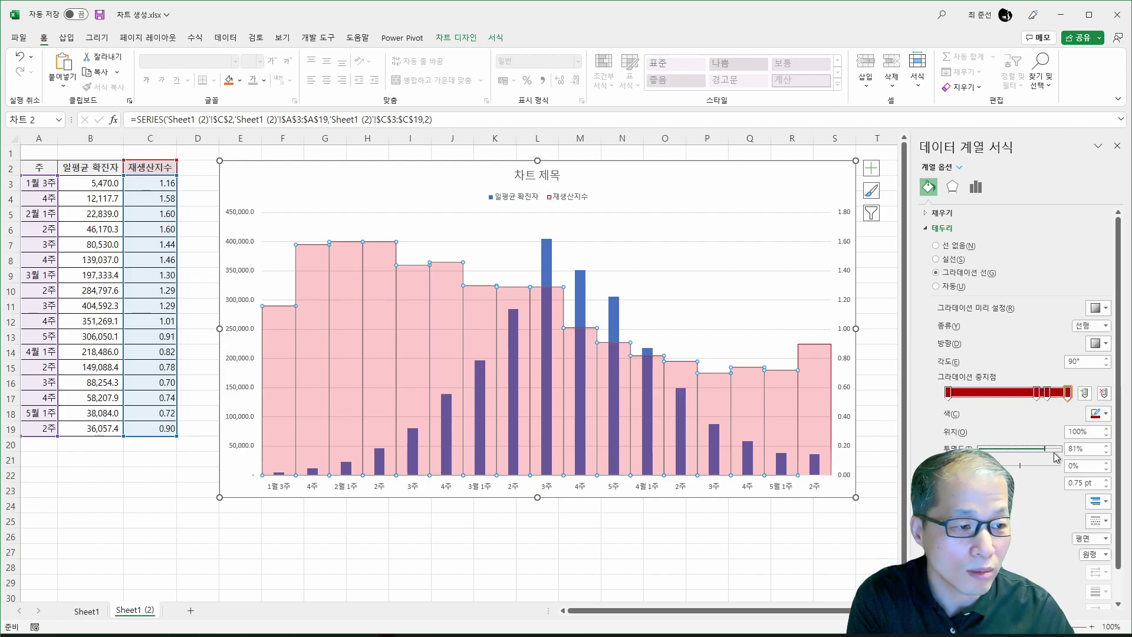
# Step: Set the border gradient's transparency to about 90% at the 83% stop and 81% at the 74% stop, and deselect the chart
pyautogui.click(1048, 393)
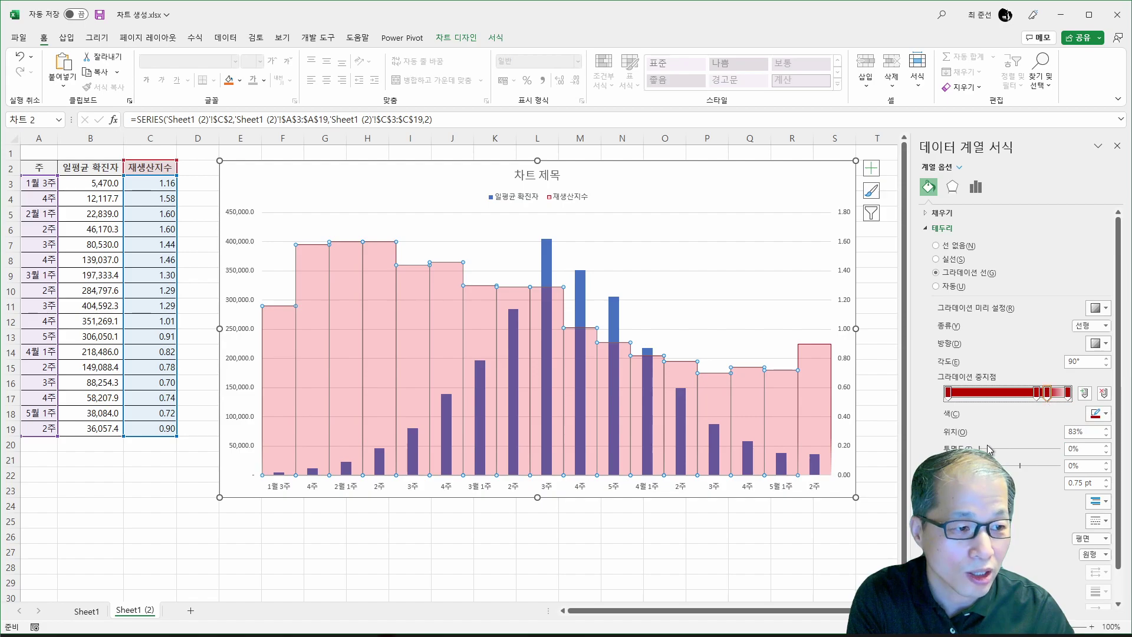
pyautogui.moveTo(978, 447); pyautogui.dragTo(1043, 448)
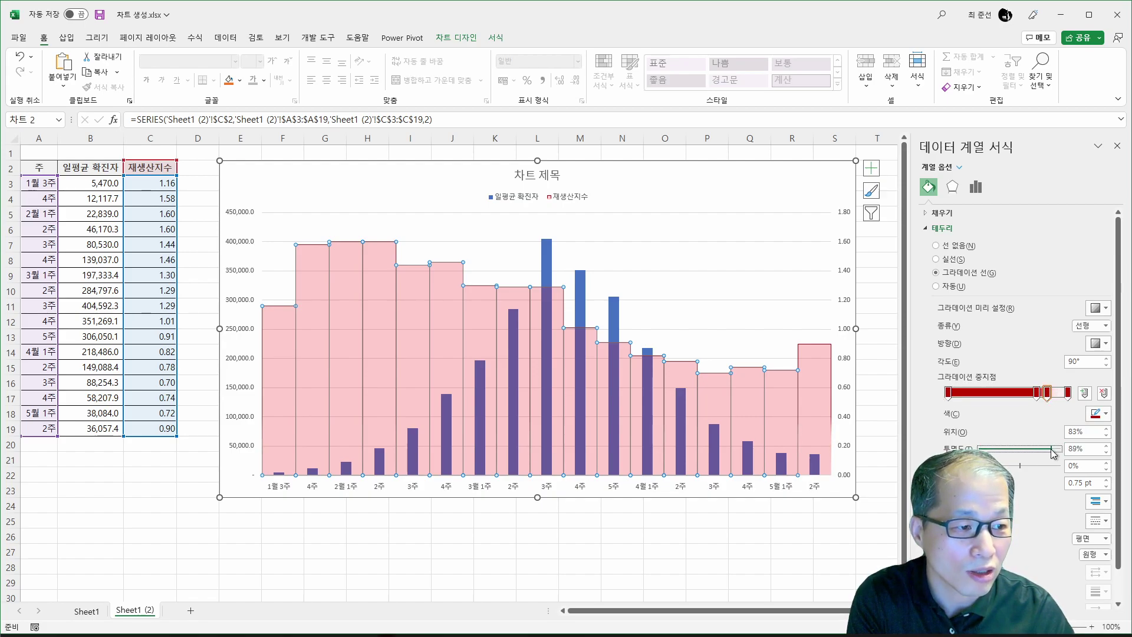
pyautogui.click(1036, 392)
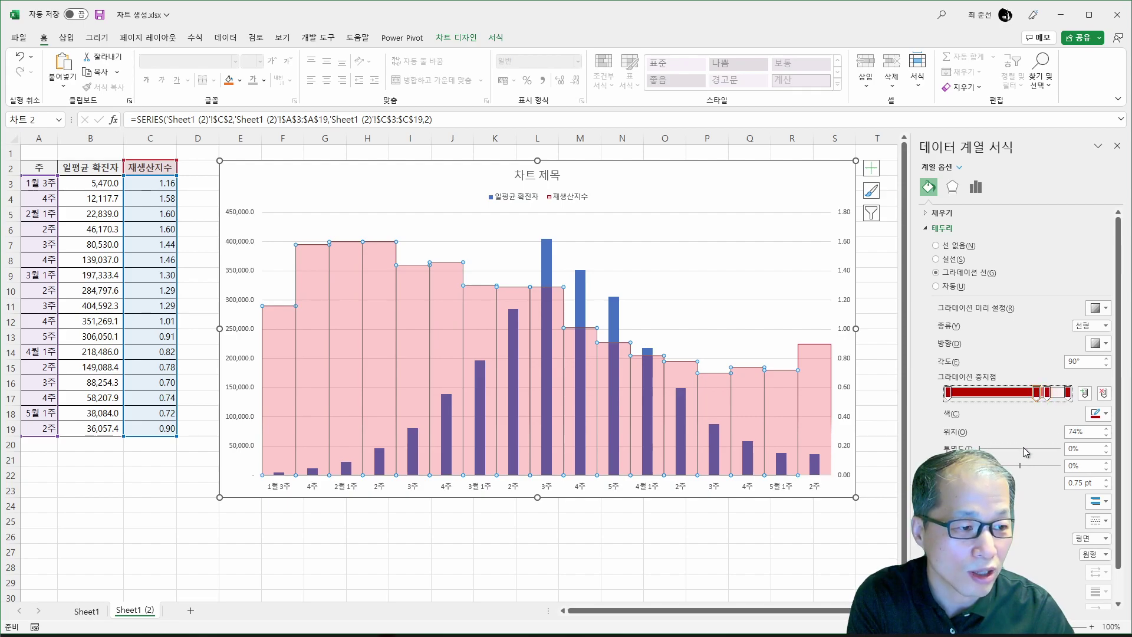
pyautogui.moveTo(981, 447); pyautogui.dragTo(1048, 453)
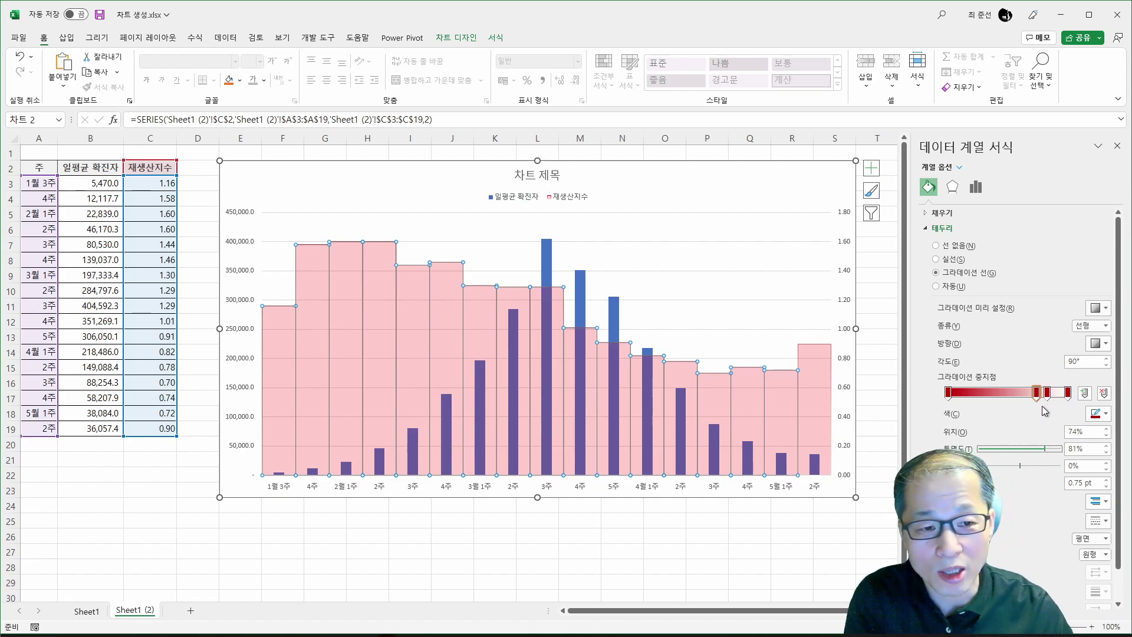
pyautogui.click(643, 527)
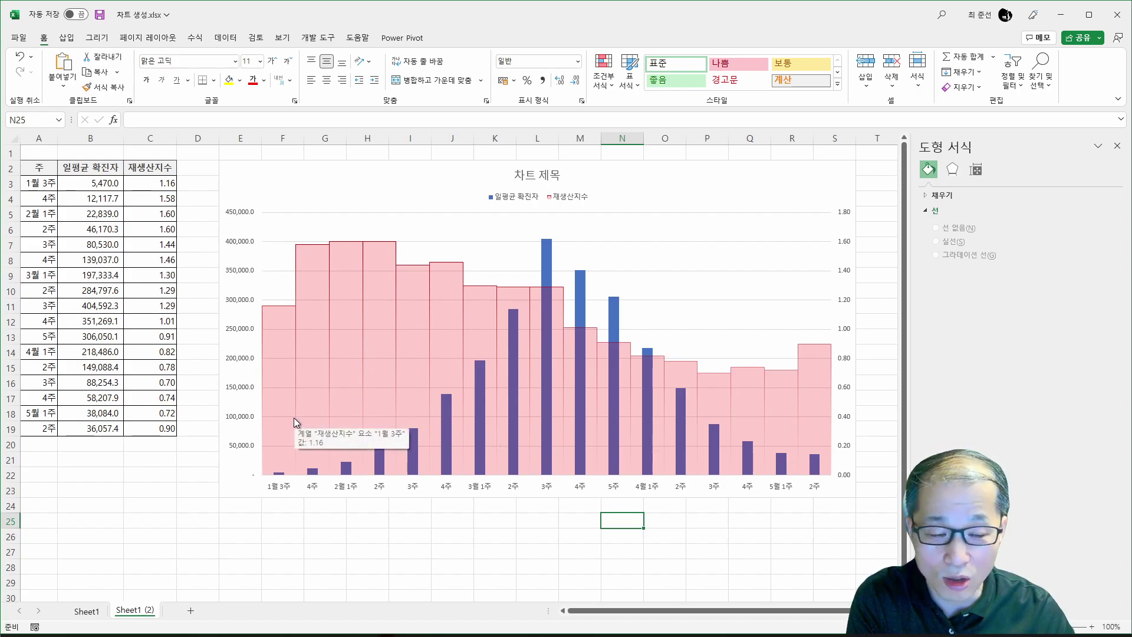
# Step: Shift the 재생산지수 border's two middle gradient stops toward the start, placing the 90% transparent one at 64%, and deselect the chart
pyautogui.click(307, 290)
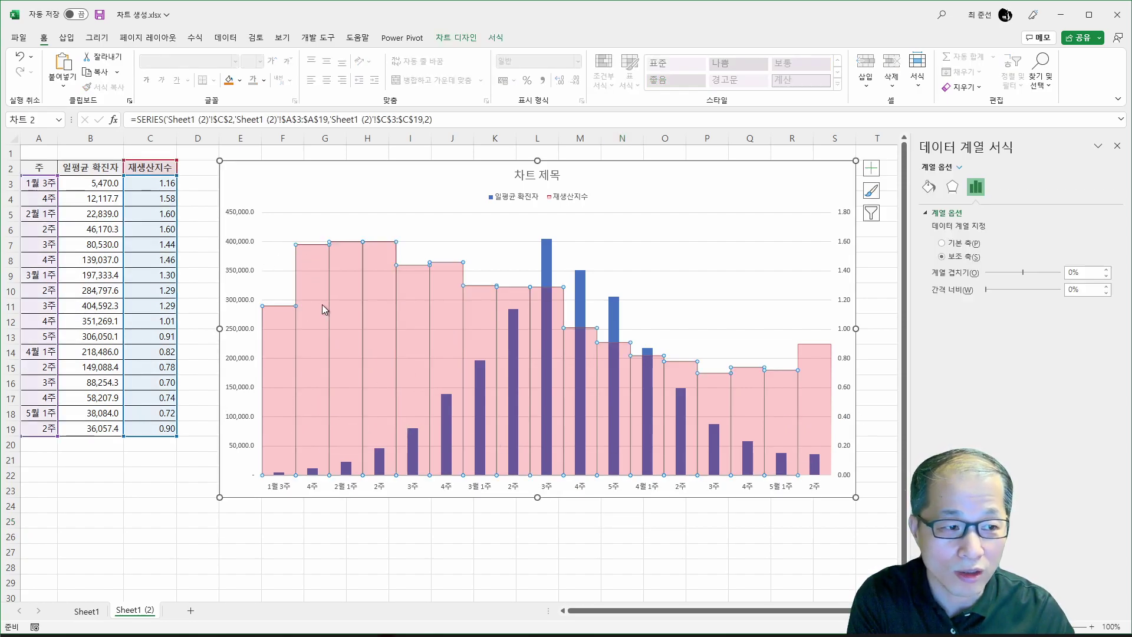
pyautogui.click(928, 189)
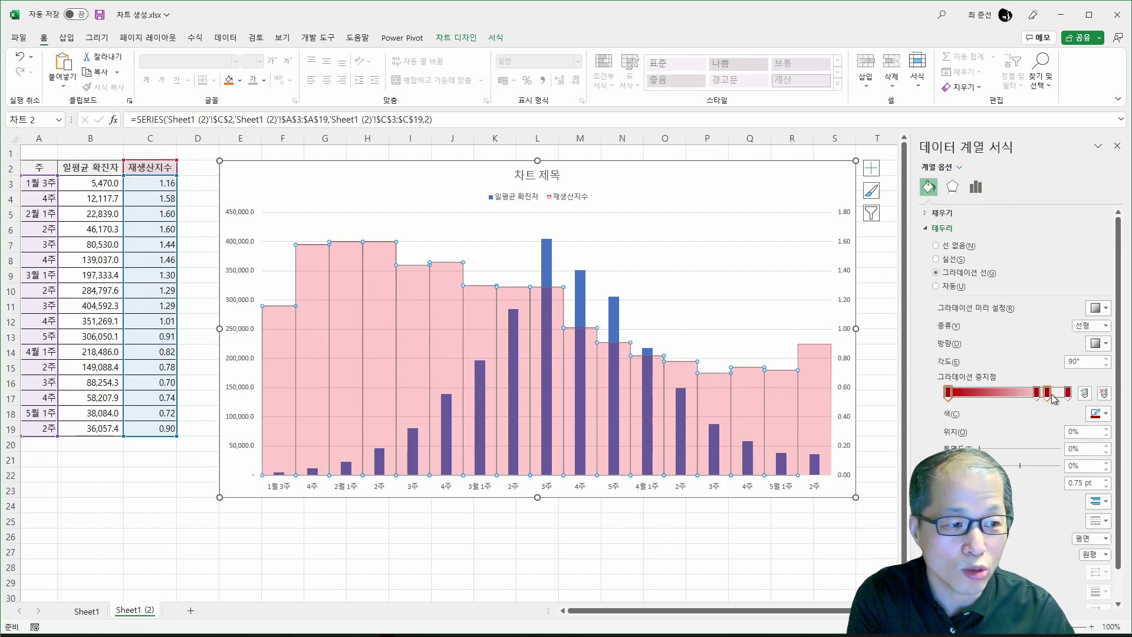
pyautogui.moveTo(1038, 394)
pyautogui.mouseDown()
pyautogui.moveTo(996, 395)
pyautogui.moveTo(1025, 395)
pyautogui.mouseUp()
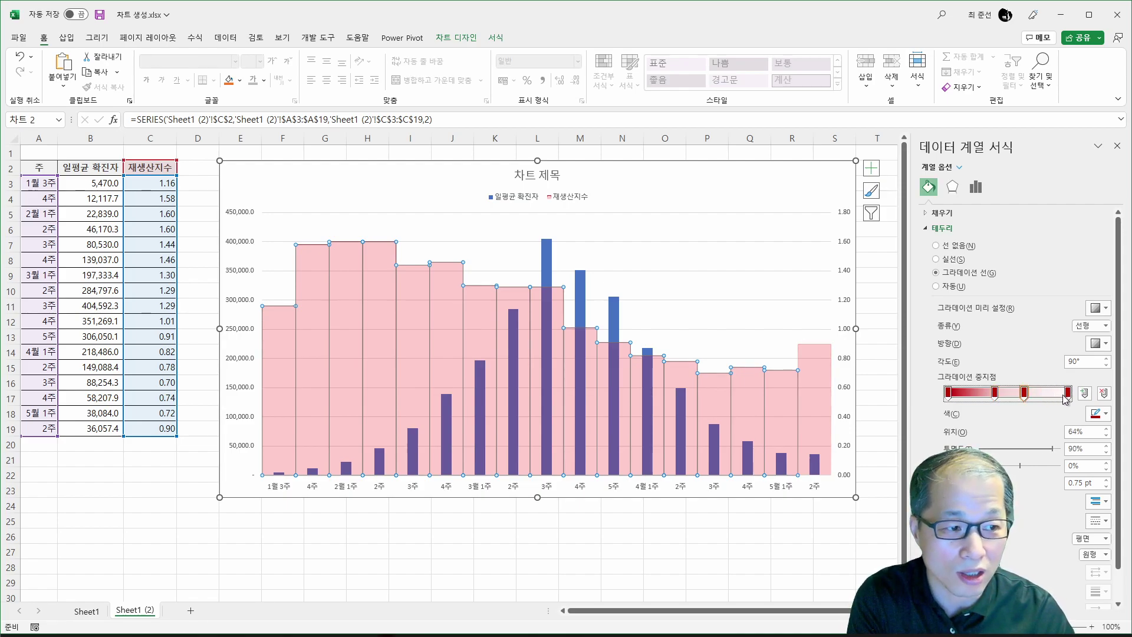
pyautogui.click(711, 520)
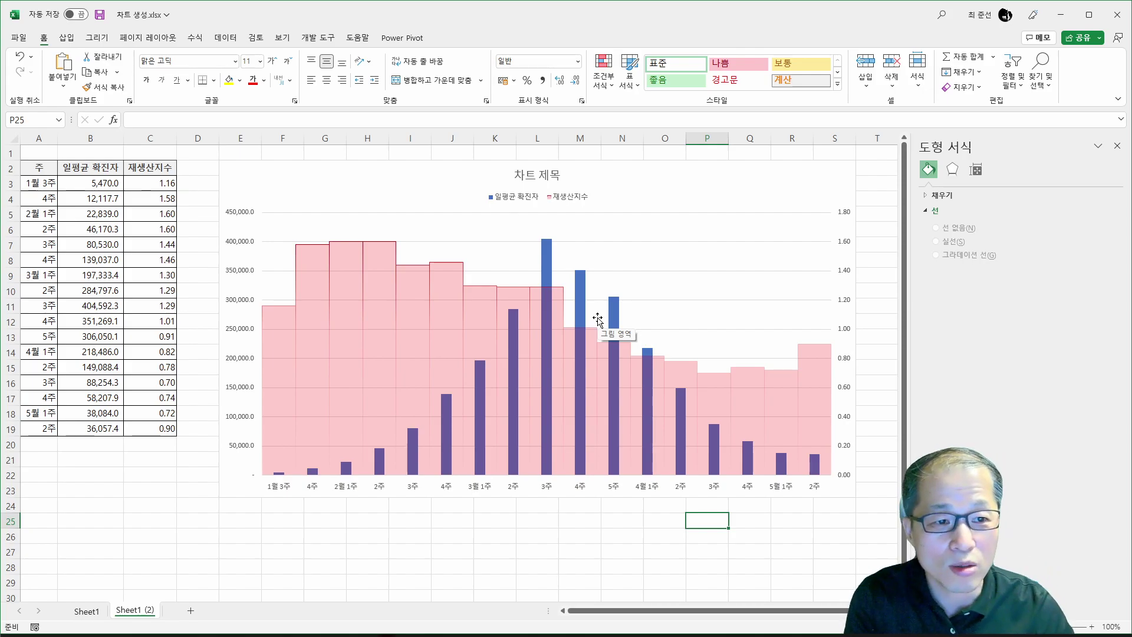
# Step: Widen the 일평균 확진자 bars by setting their gap width to 86% and deselect the chart
pyautogui.click(546, 267)
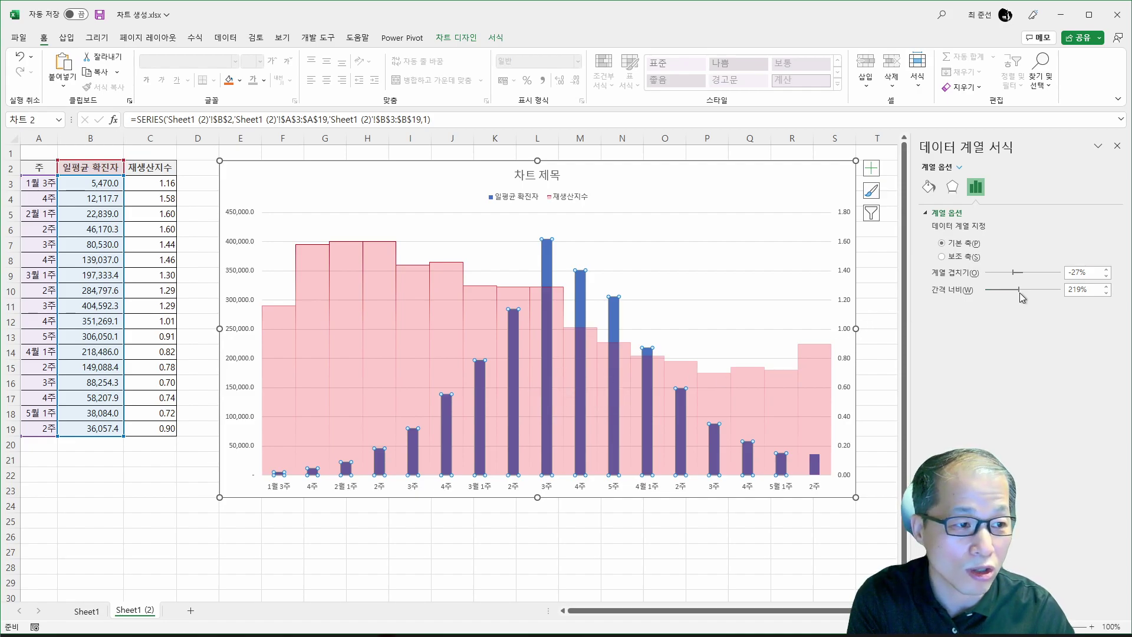
pyautogui.moveTo(1022, 296); pyautogui.dragTo(1001, 297)
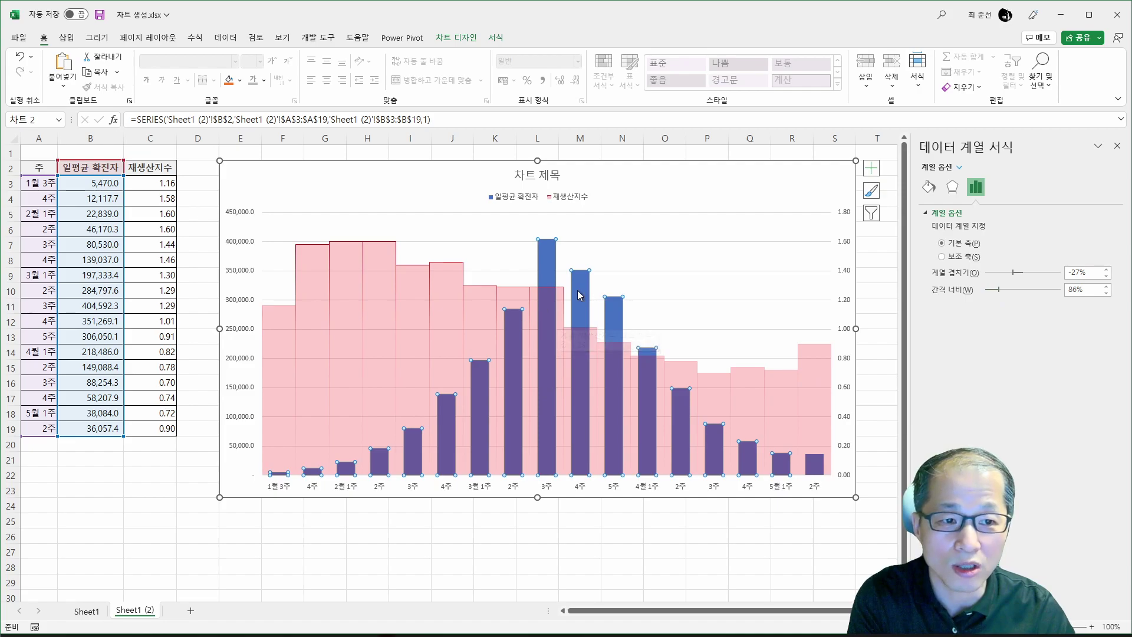
pyautogui.click(627, 534)
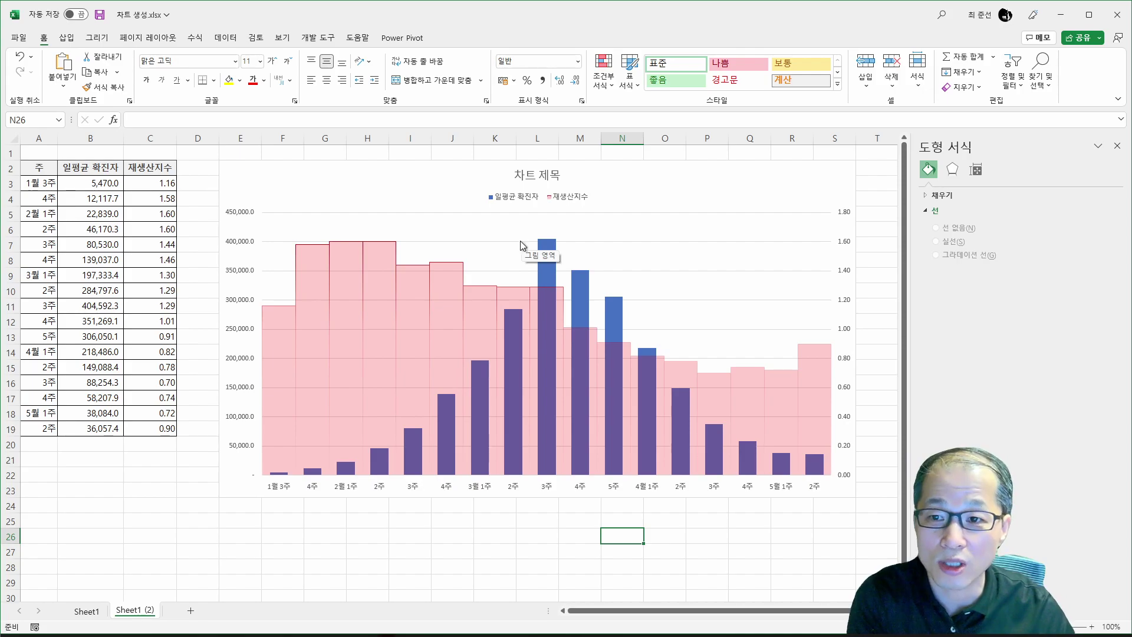
# Step: Draw a narrow rectangle with rounded top corners, about 5.87 cm high and 0.82 cm wide, and place it between the data table and chart
pyautogui.click(67, 37)
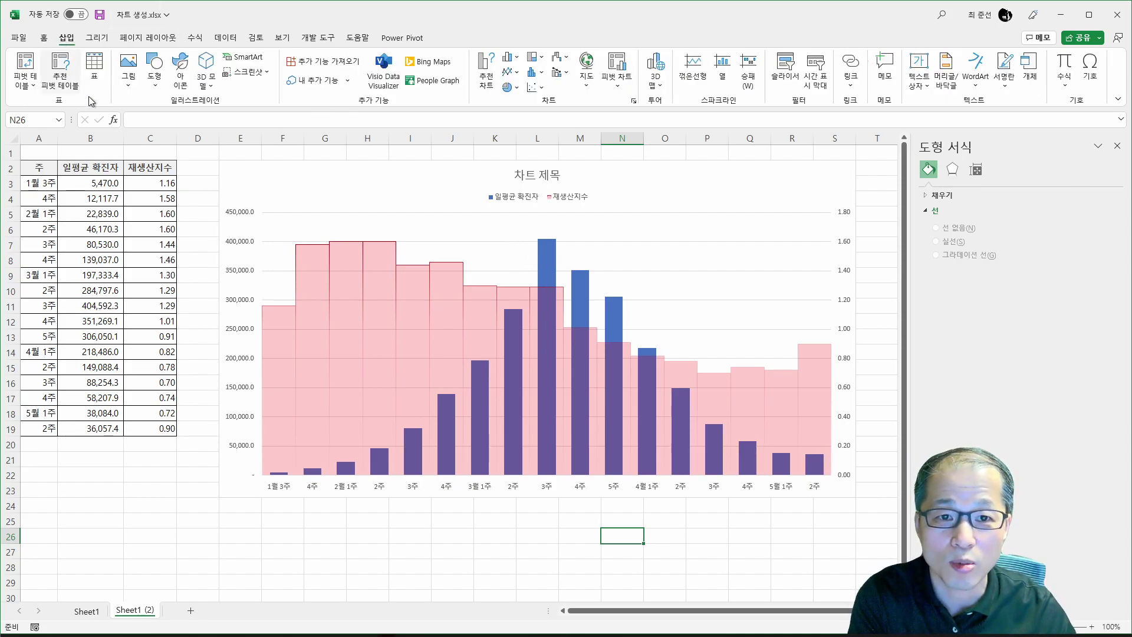
pyautogui.click(156, 77)
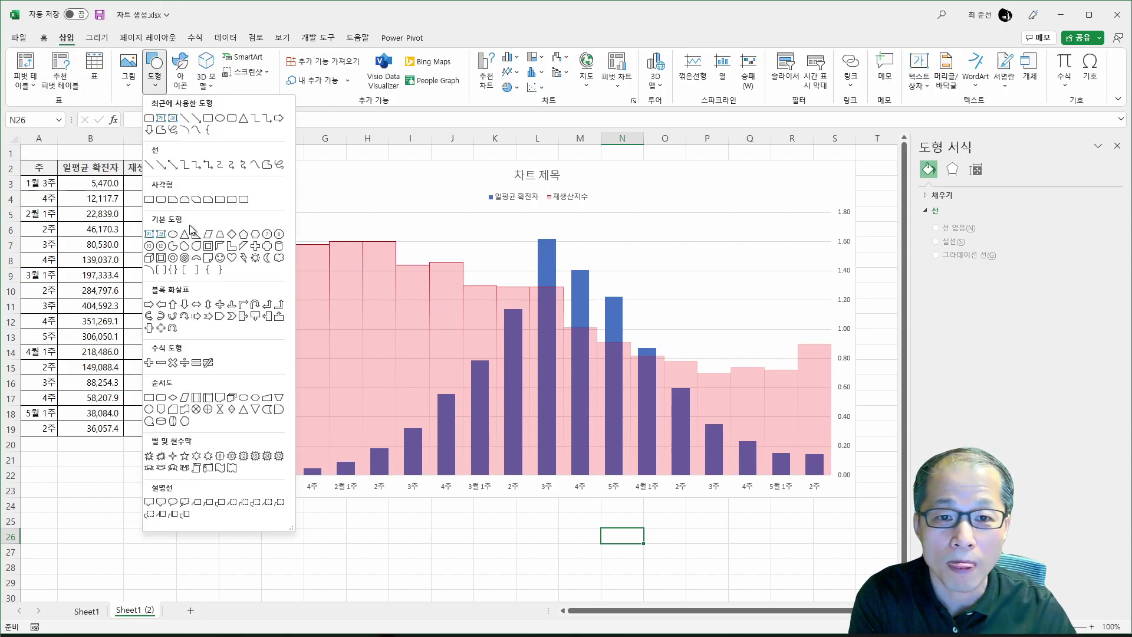
pyautogui.click(234, 200)
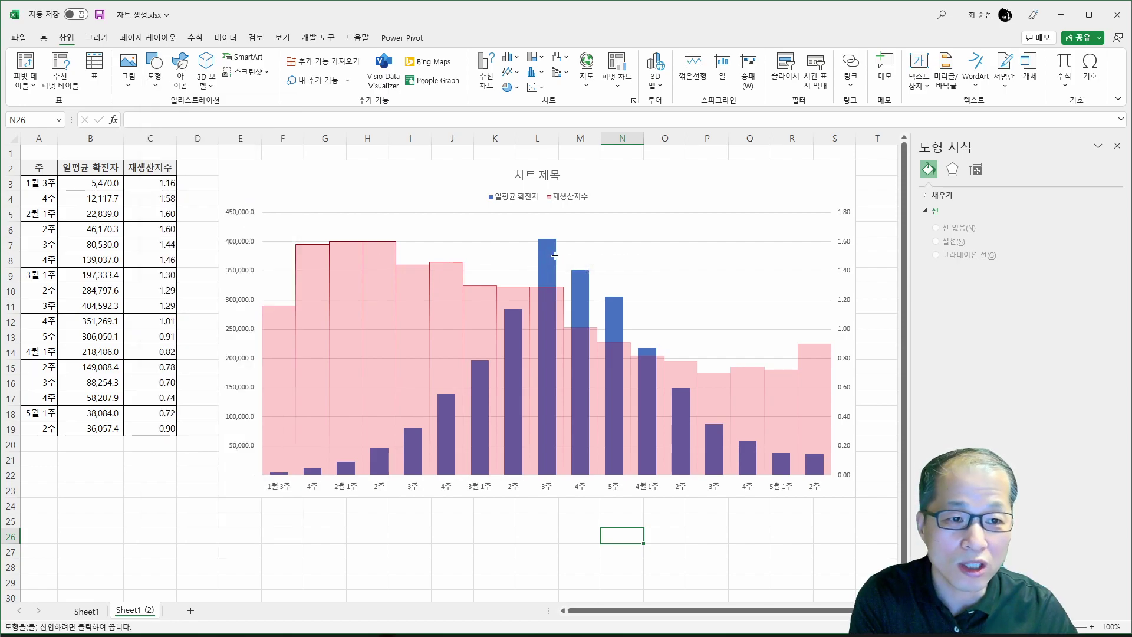
pyautogui.moveTo(622, 233)
pyautogui.mouseDown()
pyautogui.moveTo(662, 291)
pyautogui.moveTo(663, 336)
pyautogui.moveTo(642, 365)
pyautogui.mouseUp()
pyautogui.moveTo(631, 268)
pyautogui.mouseDown()
pyautogui.moveTo(234, 329)
pyautogui.moveTo(180, 368)
pyautogui.mouseUp()
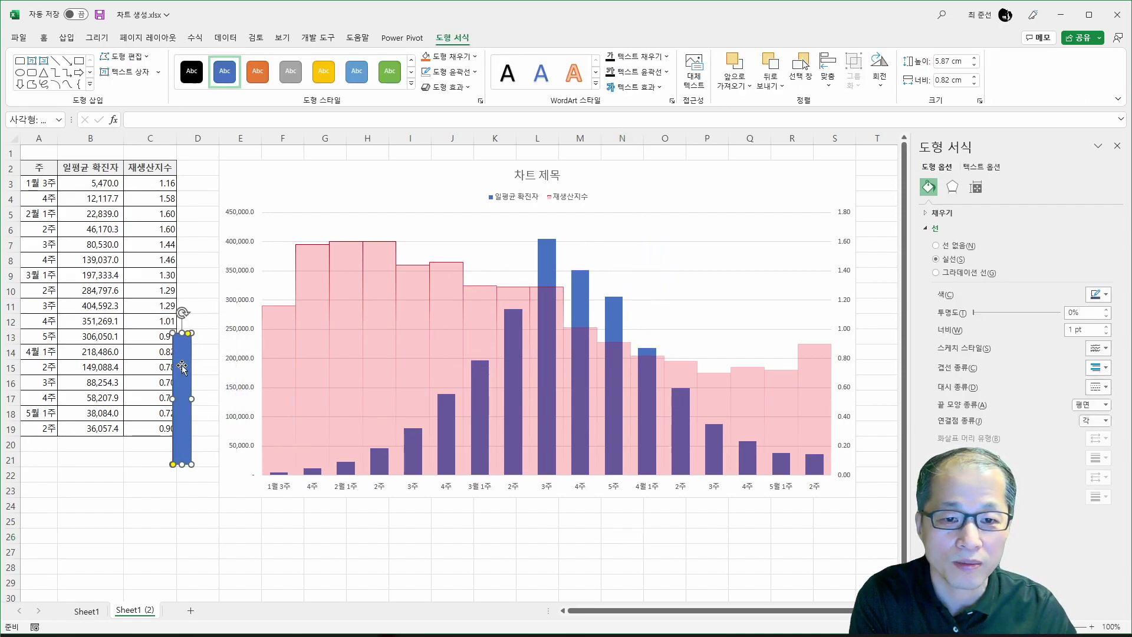
# Step: Apply the subtle light blue gradient theme style to the rounded rectangle and remove its outline
pyautogui.click(411, 84)
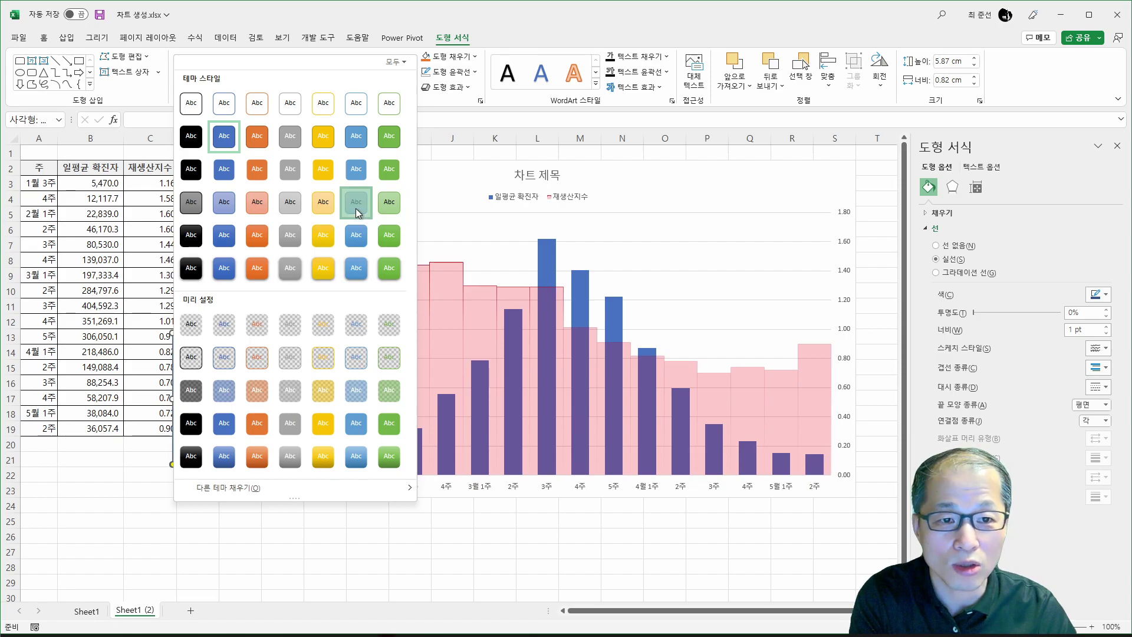
pyautogui.click(356, 207)
pyautogui.click(201, 380)
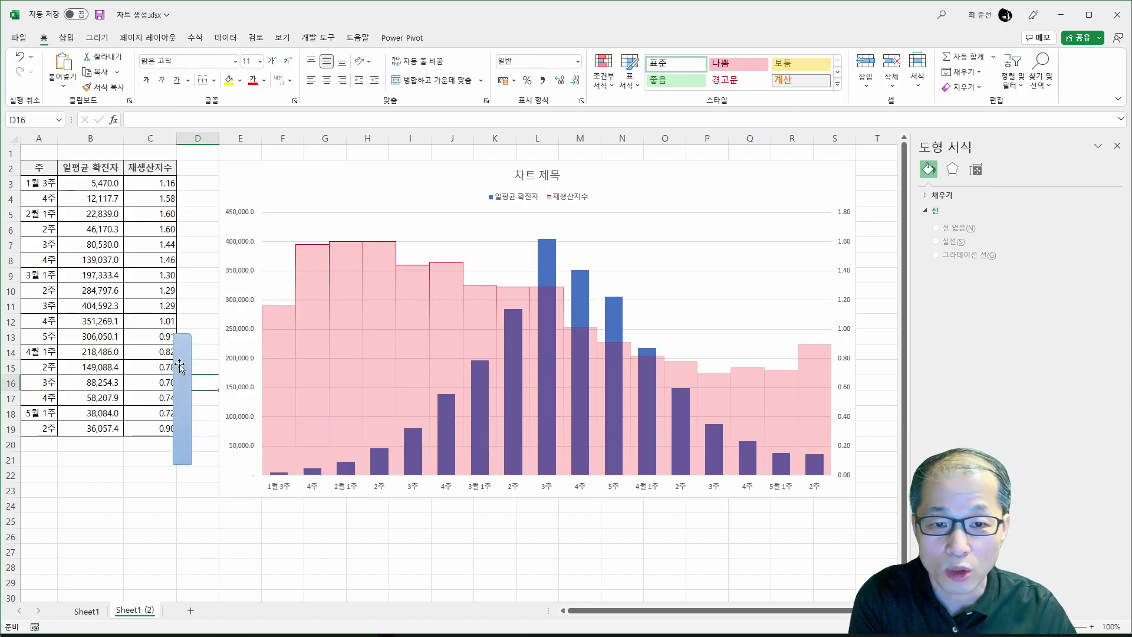
pyautogui.click(180, 367)
pyautogui.click(428, 76)
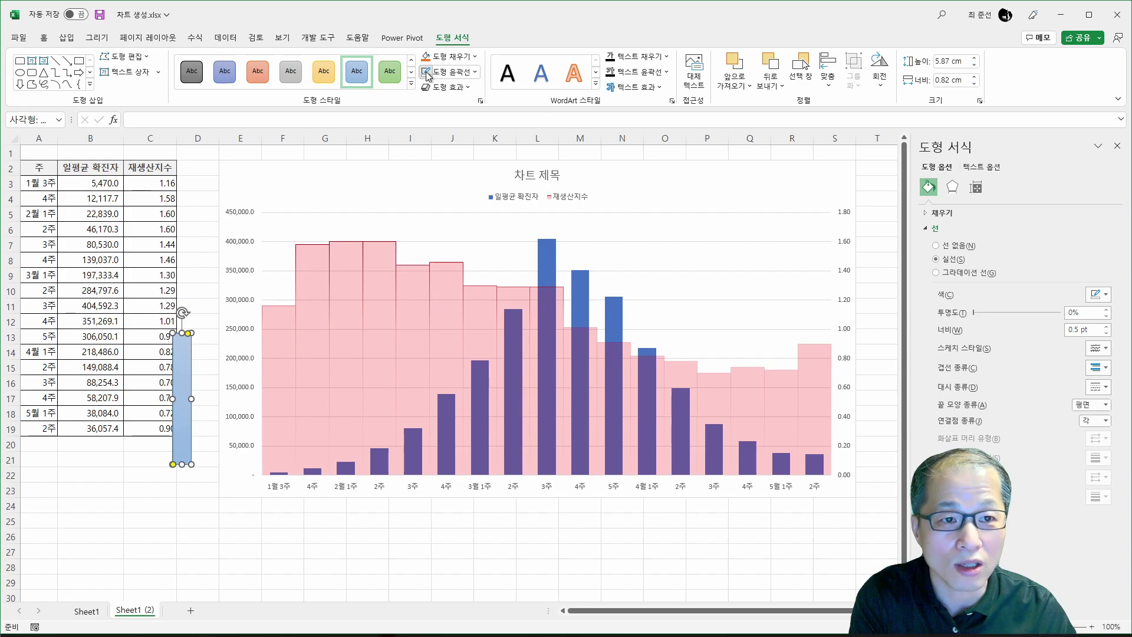
pyautogui.click(460, 73)
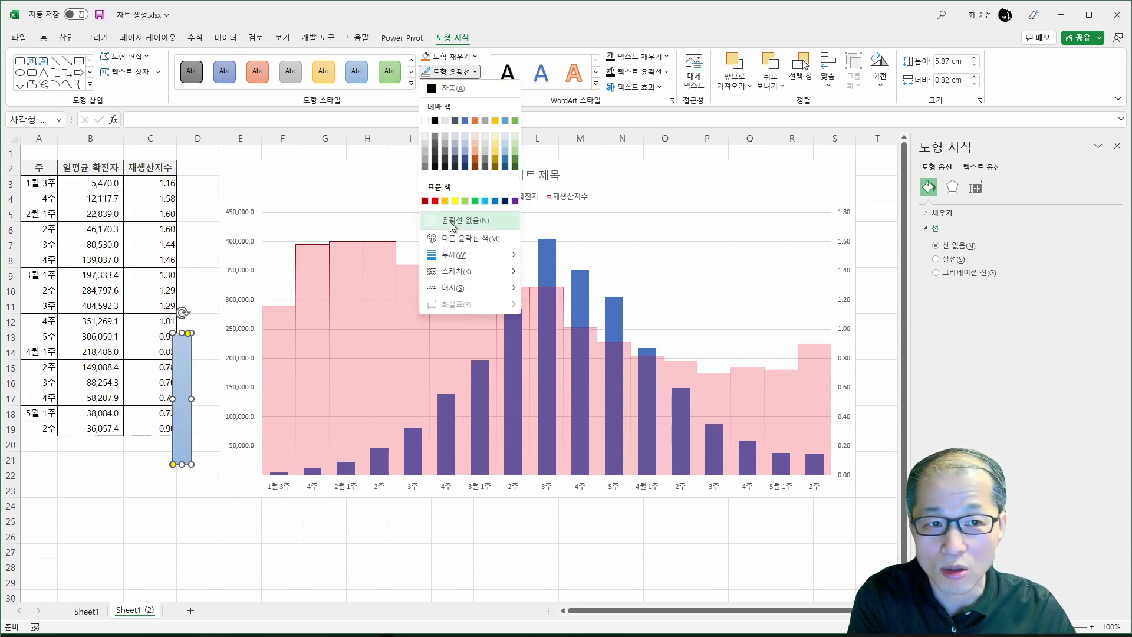
pyautogui.click(454, 73)
pyautogui.click(204, 418)
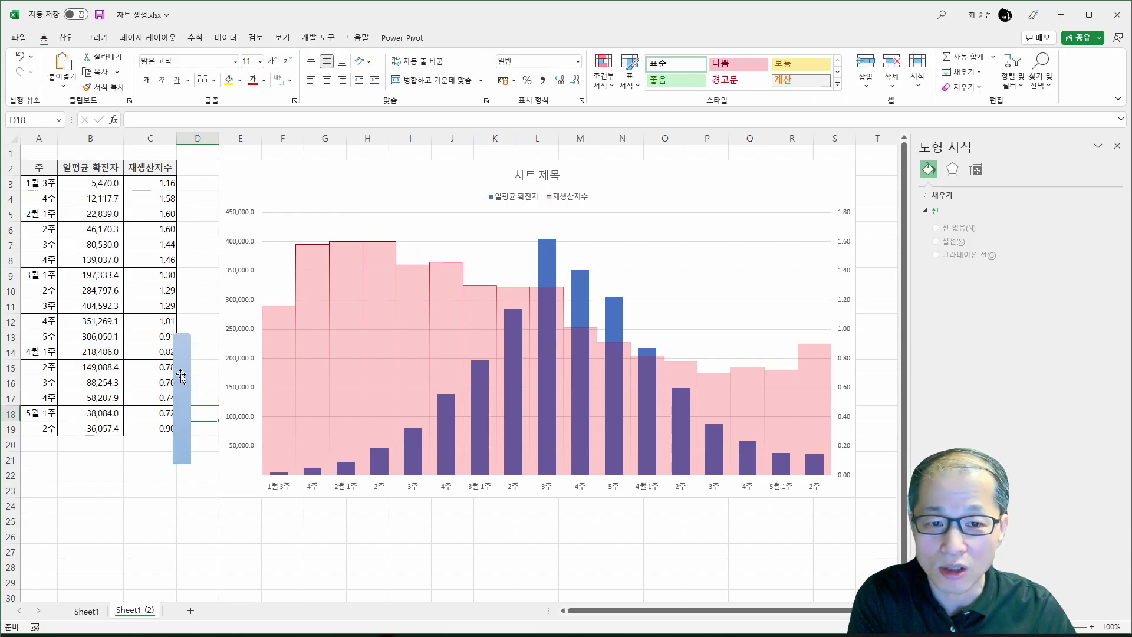
# Step: Copy the light blue rounded rectangle and paste it onto the 일평균 확진자 series as the bars' fill
pyautogui.click(179, 384)
pyautogui.click(44, 38)
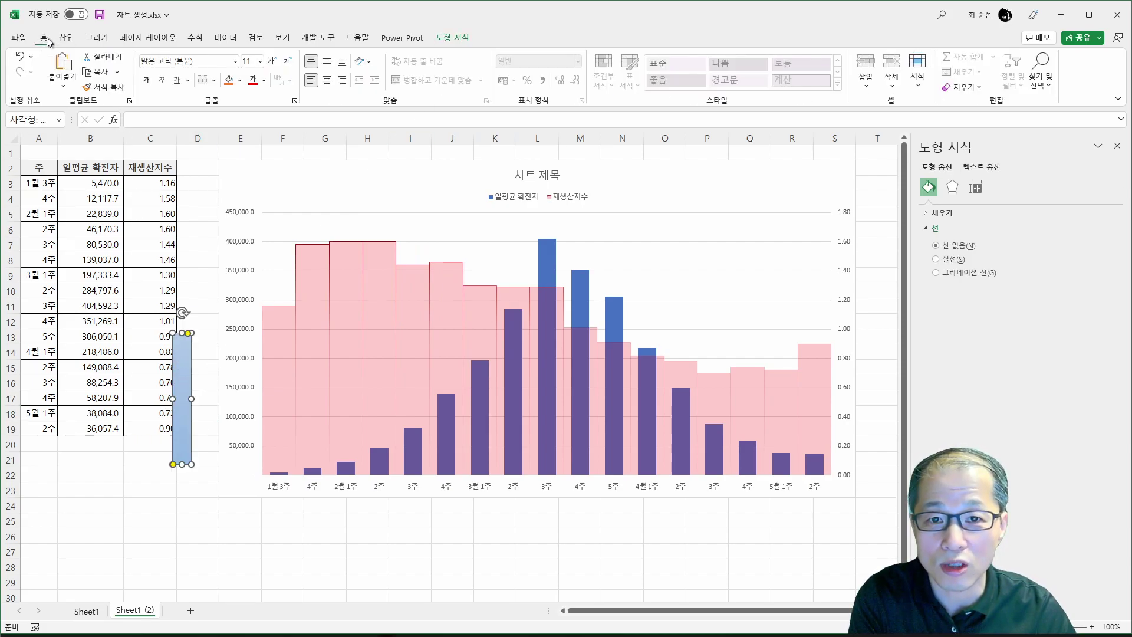
pyautogui.click(548, 259)
pyautogui.click(64, 65)
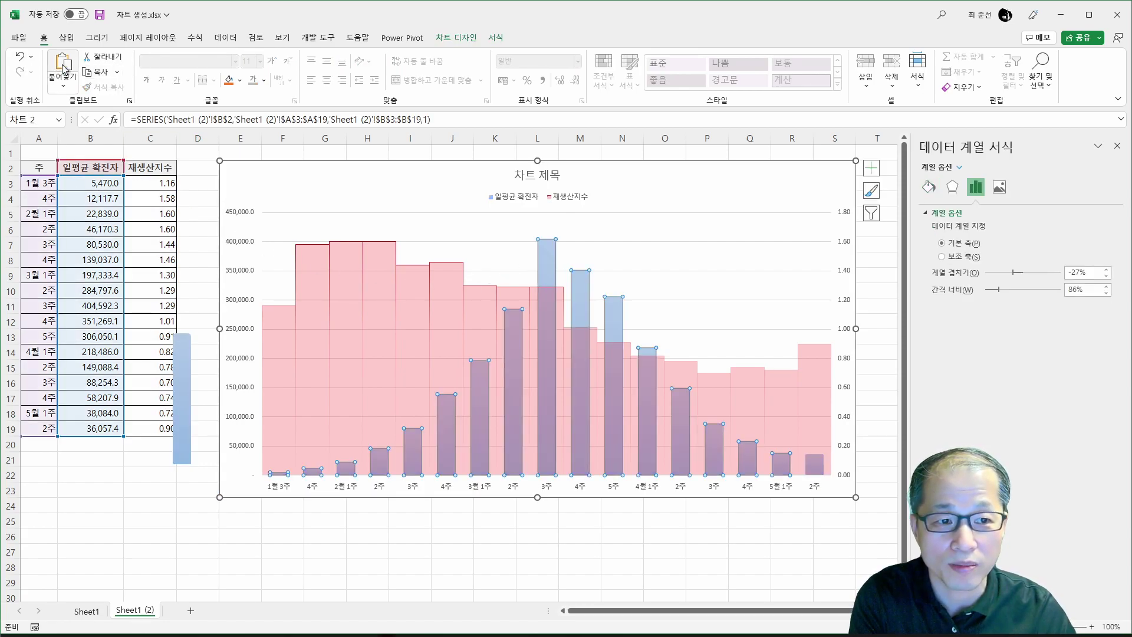
# Step: Deselect the chart, check the finished example chart on Sheet1, and return to Sheet1 (2)
pyautogui.click(487, 534)
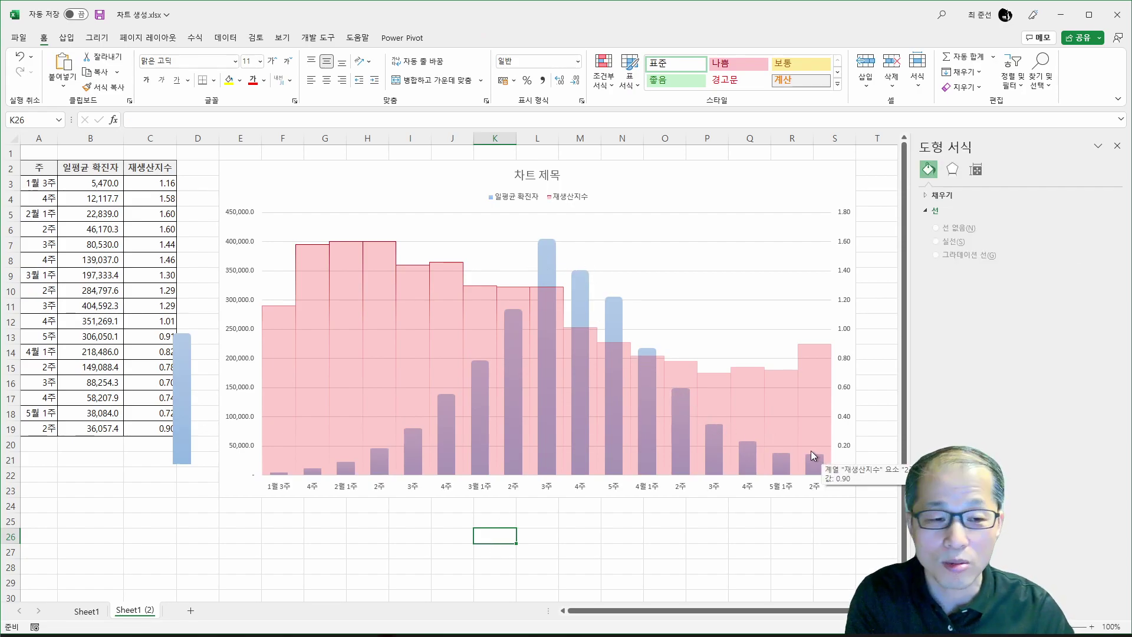
pyautogui.click(95, 612)
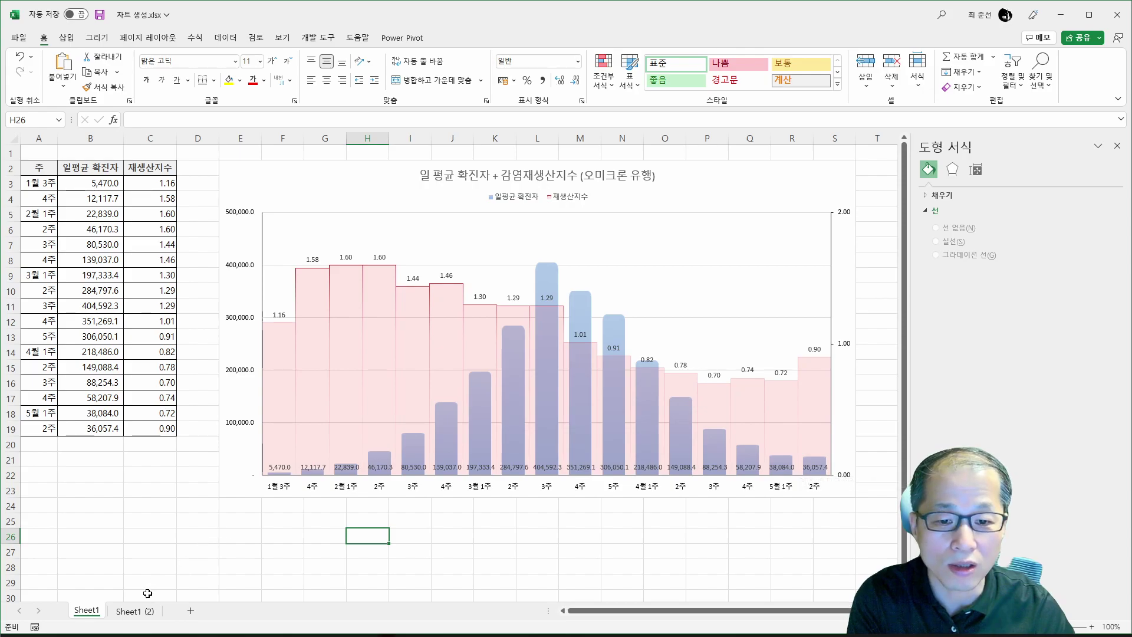
pyautogui.click(135, 610)
# Step: Add data labels to both series of the combo chart on Sheet1 (2)
pyautogui.click(825, 187)
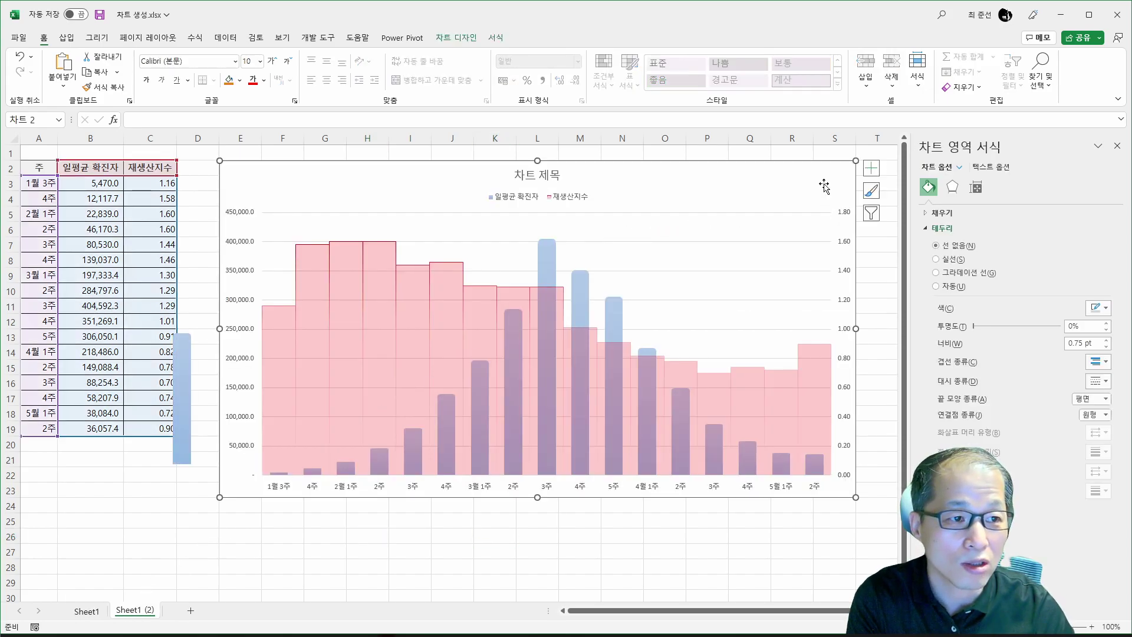
pyautogui.click(871, 170)
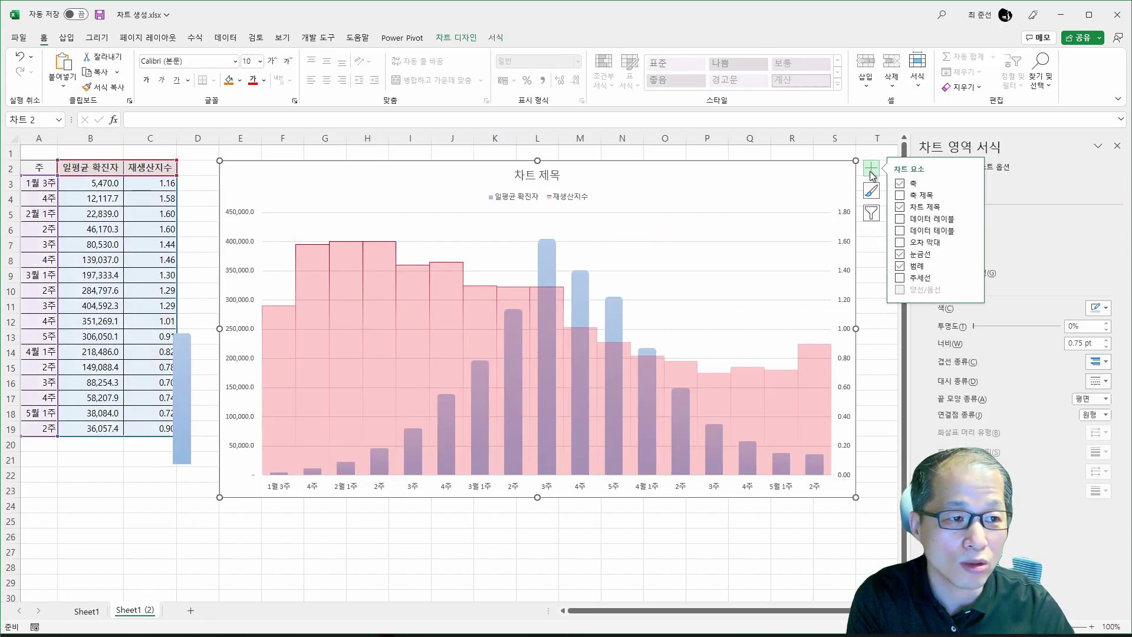
pyautogui.click(902, 220)
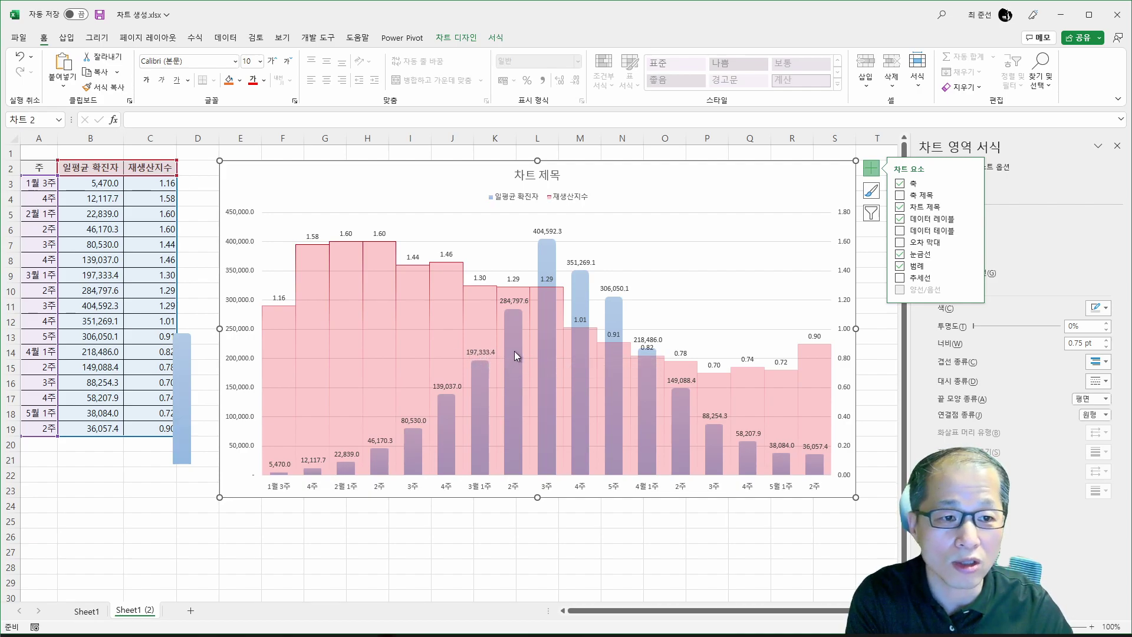
# Step: Set the 일평균 확진자 data labels' position to 축에 가깝게 and deselect the chart
pyautogui.click(546, 232)
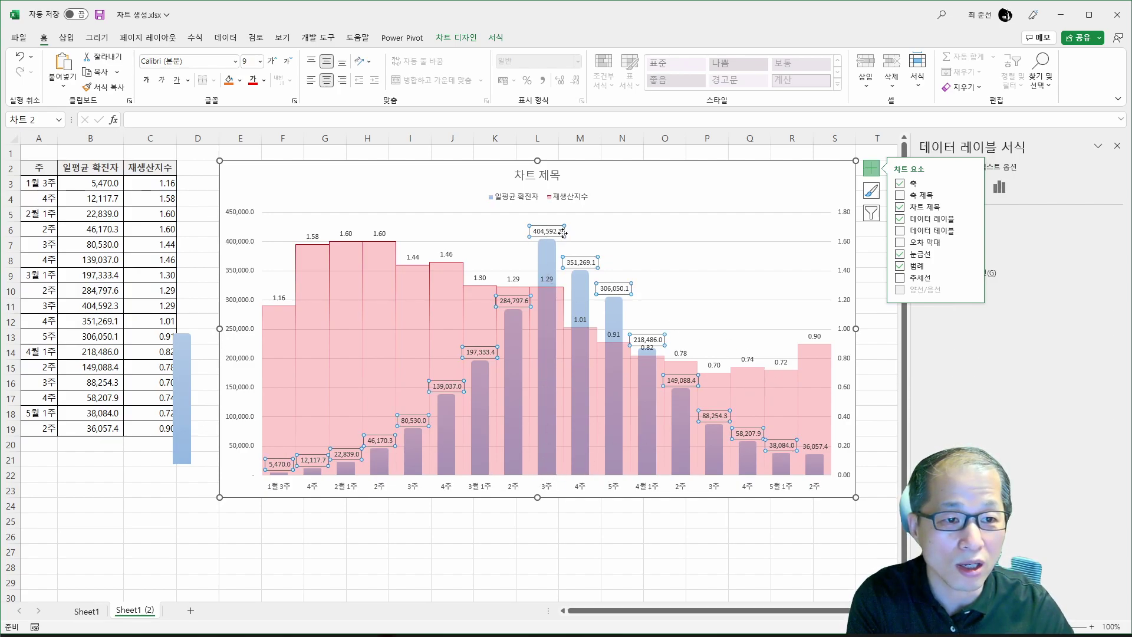
pyautogui.click(872, 170)
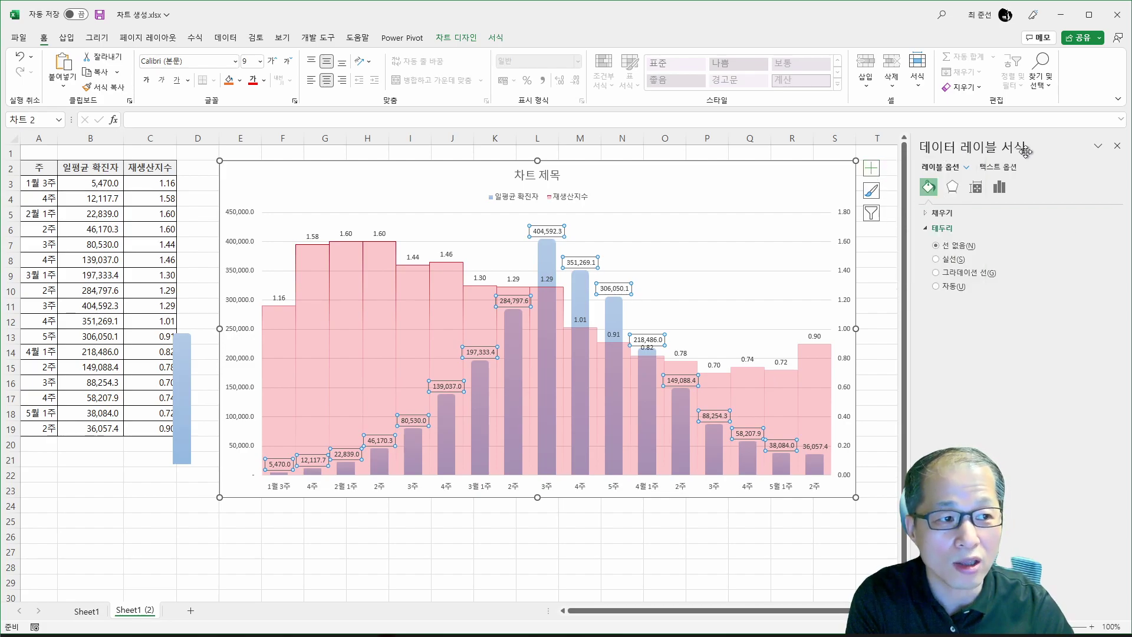
pyautogui.click(999, 188)
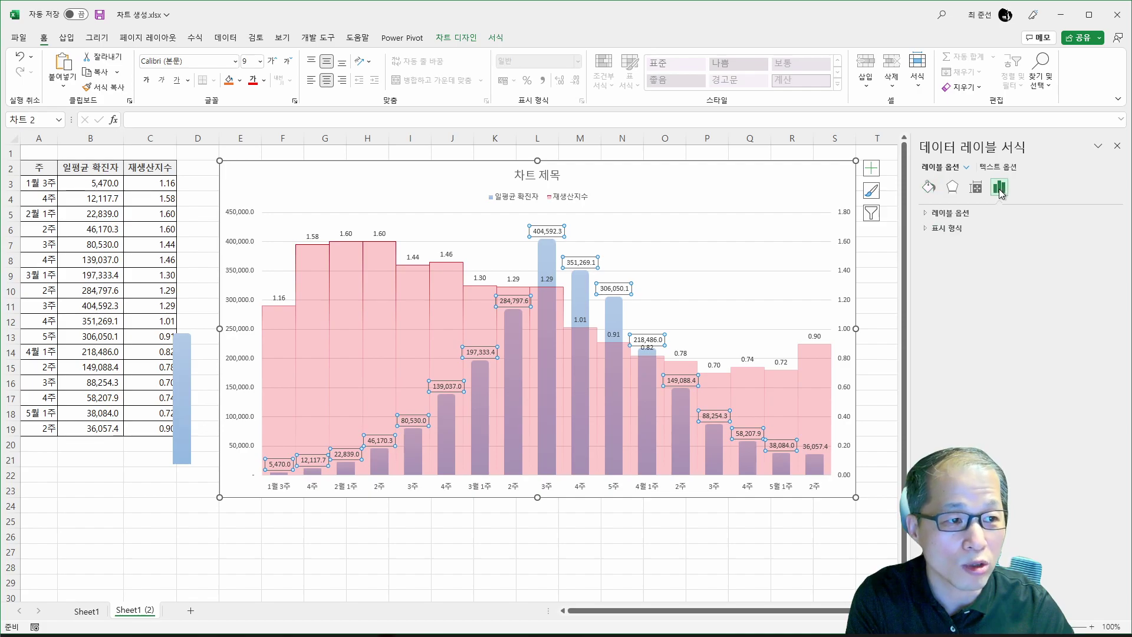
pyautogui.click(950, 213)
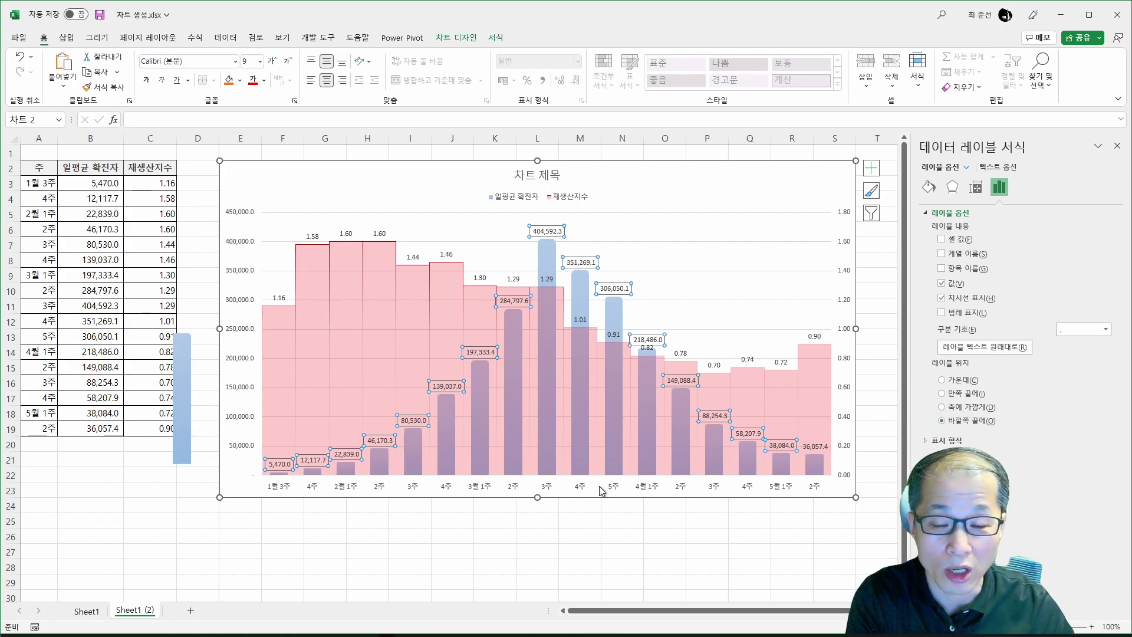
pyautogui.click(957, 409)
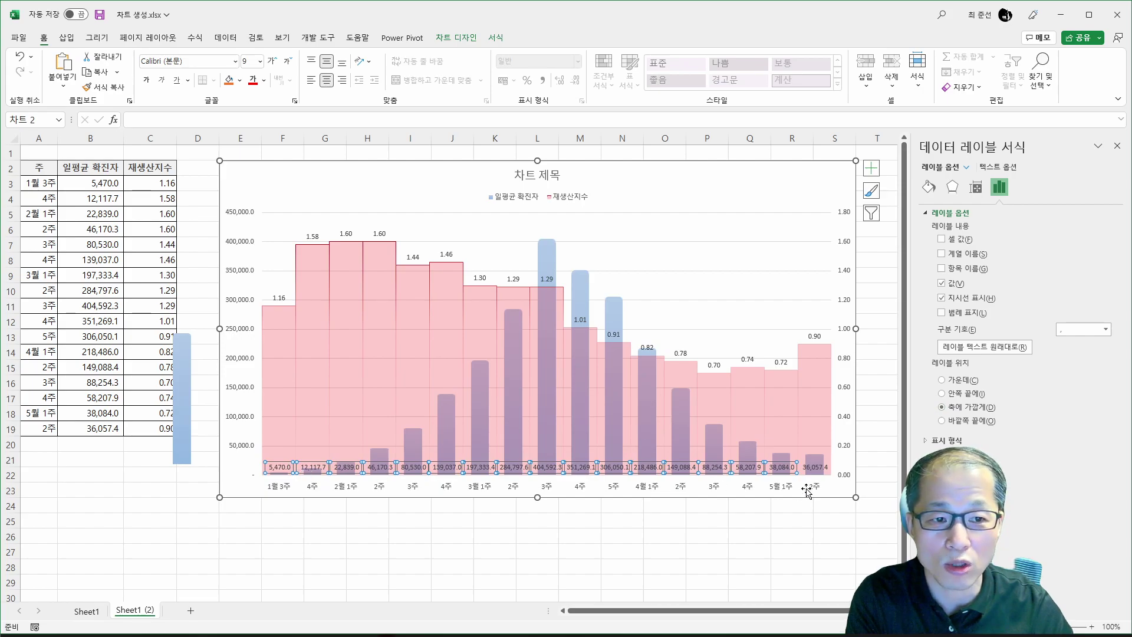
pyautogui.click(749, 536)
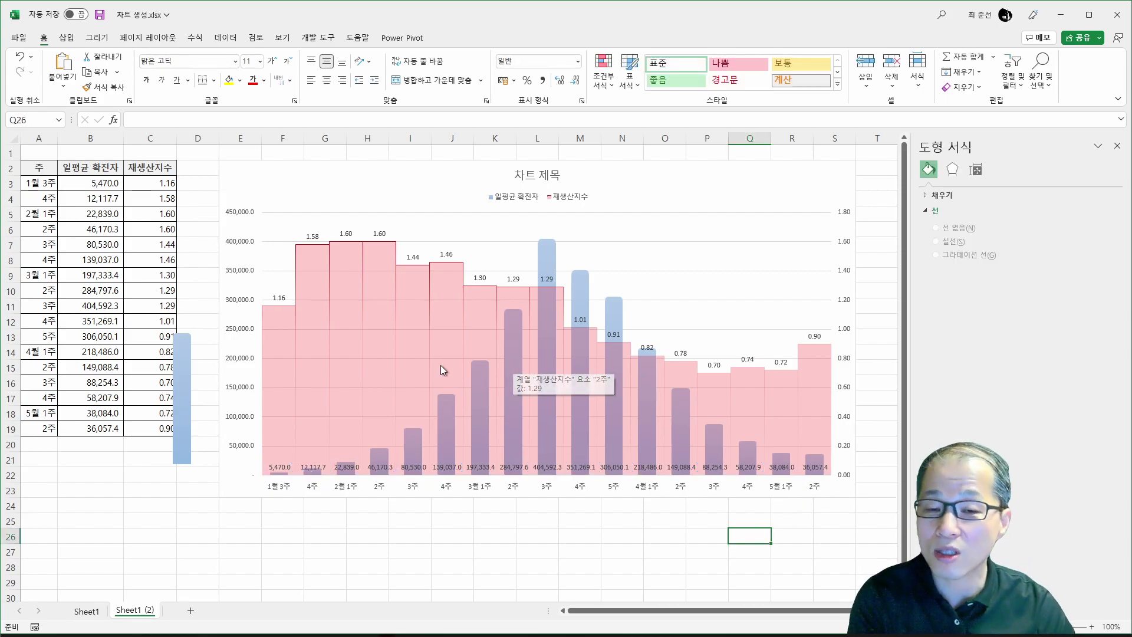
# Step: Compare the Sheet1 (2) chart with the finished chart on Sheet1 and the original chart in the browser's web post
pyautogui.click(88, 611)
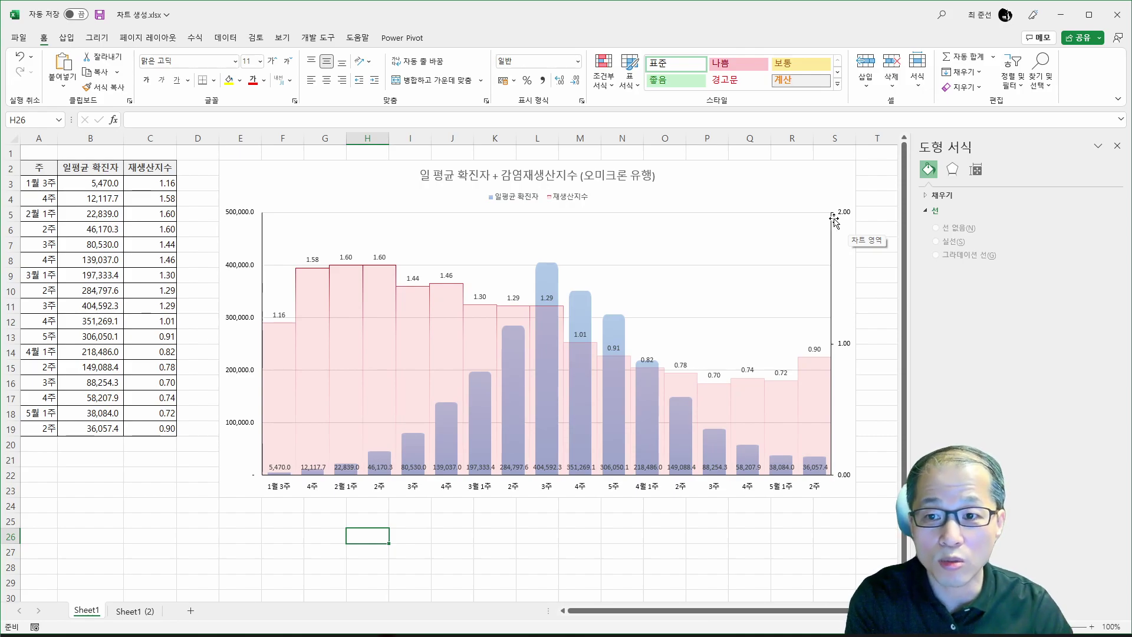
pyautogui.click(127, 615)
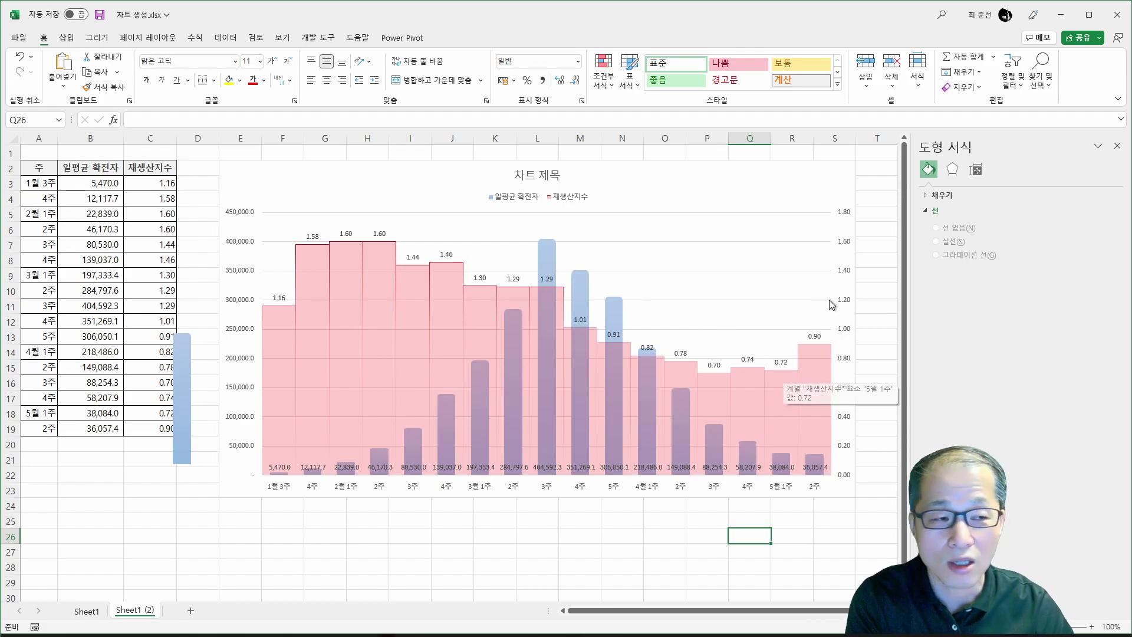
pyautogui.click(1074, 15)
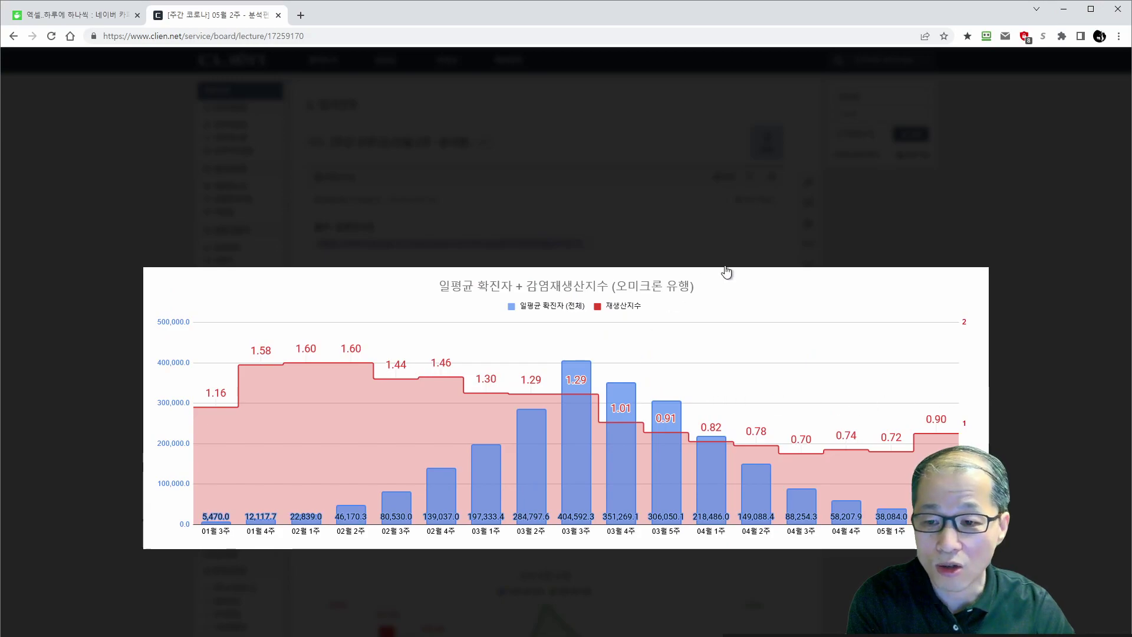